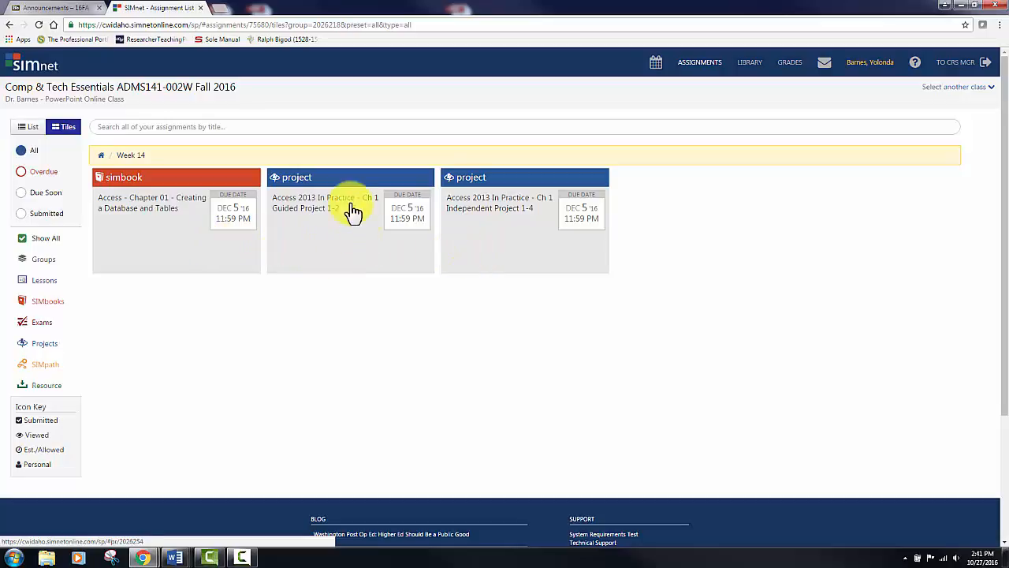
- Download the start file for Access 2013 In Practice Ch 1 Guided Project 1-2, then open it in Access with content enabled
click(312, 219)
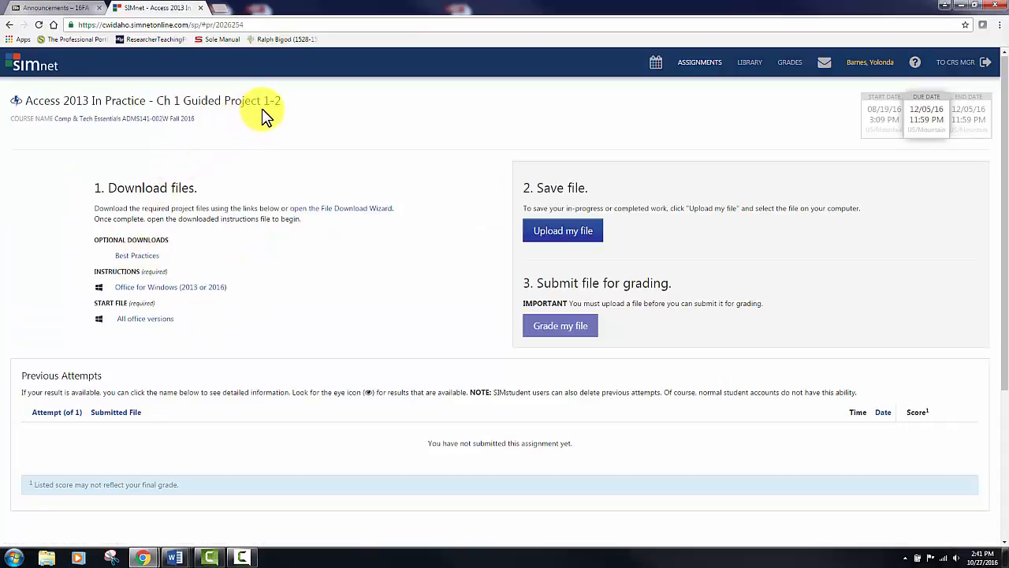
click(145, 319)
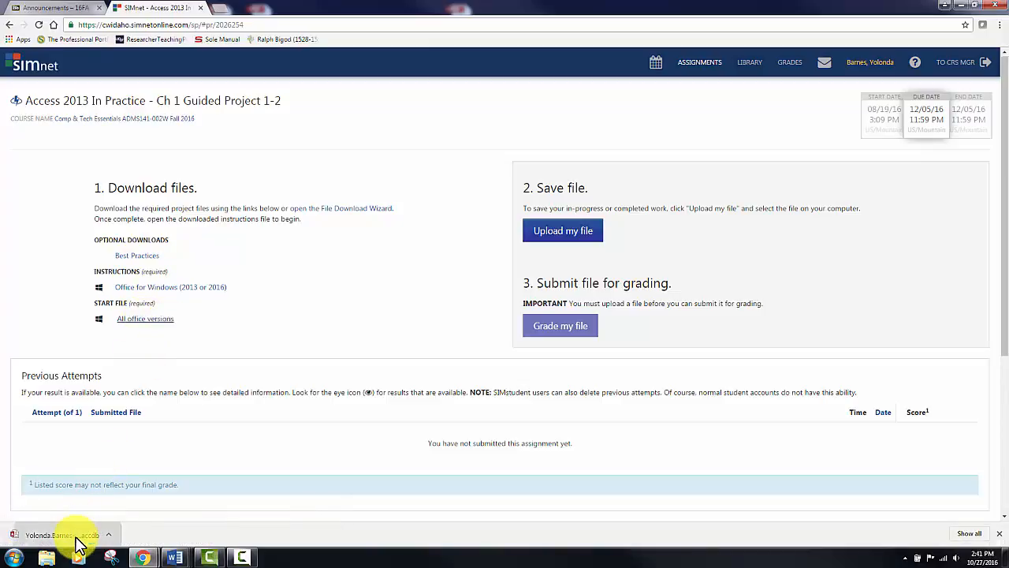
click(78, 543)
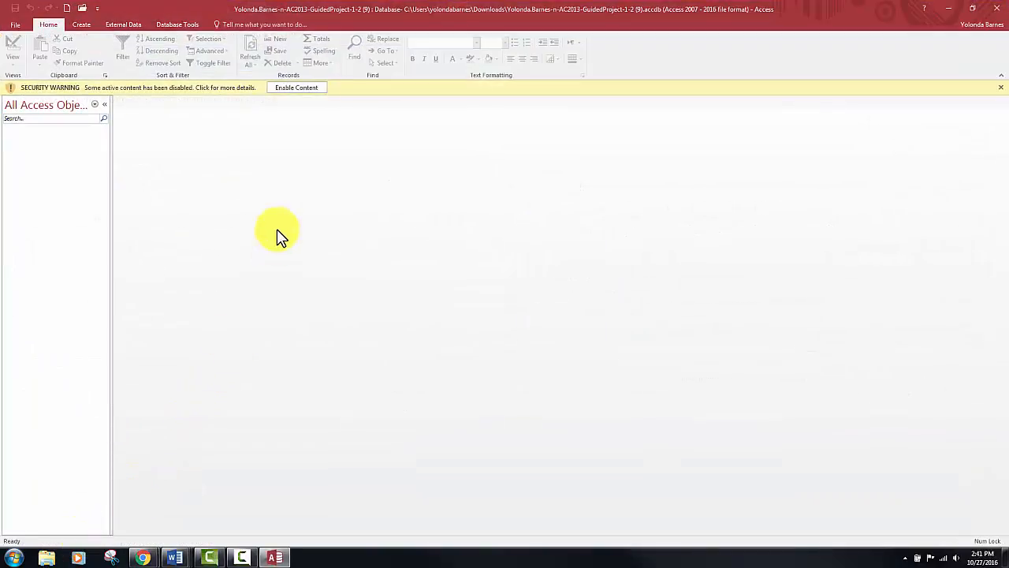
click(293, 88)
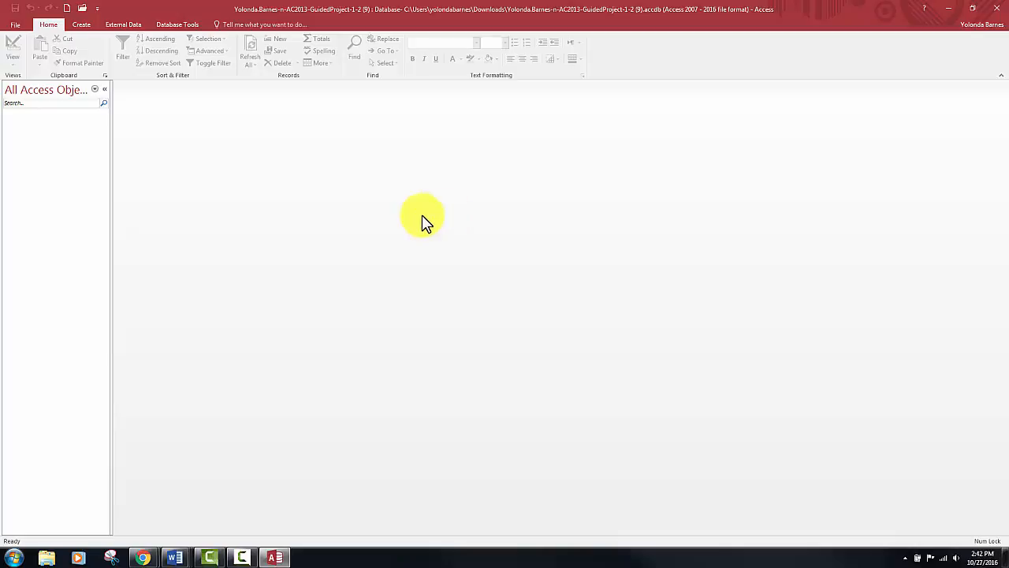
- Create a new table in the database and rename its ID field to MemberID
click(82, 24)
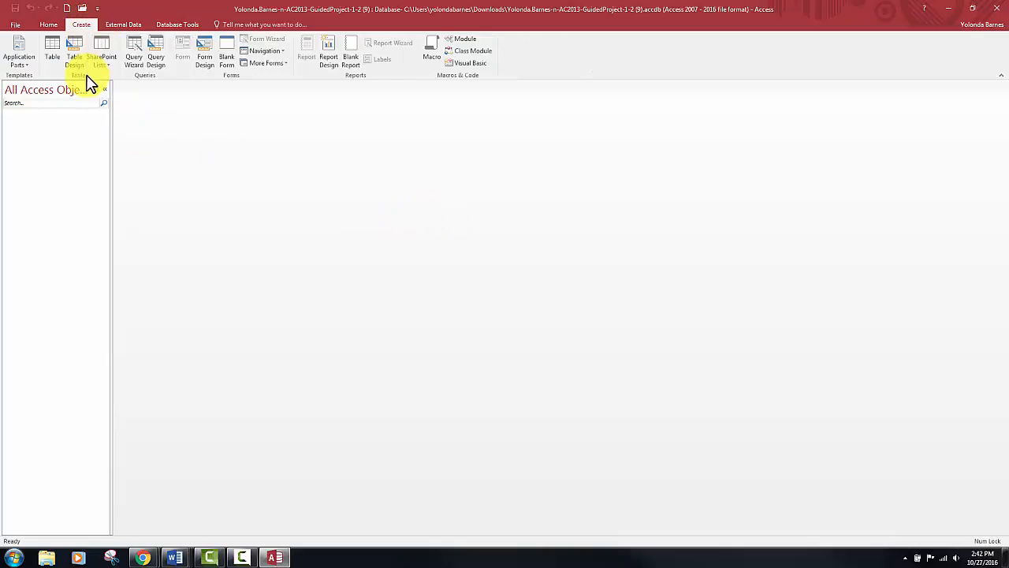
click(49, 55)
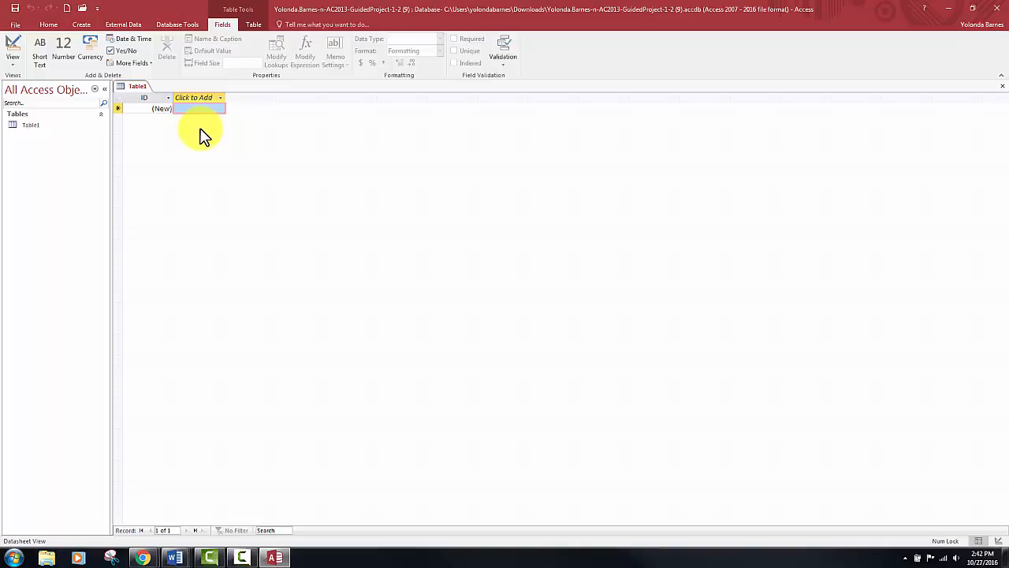
double_click(143, 98)
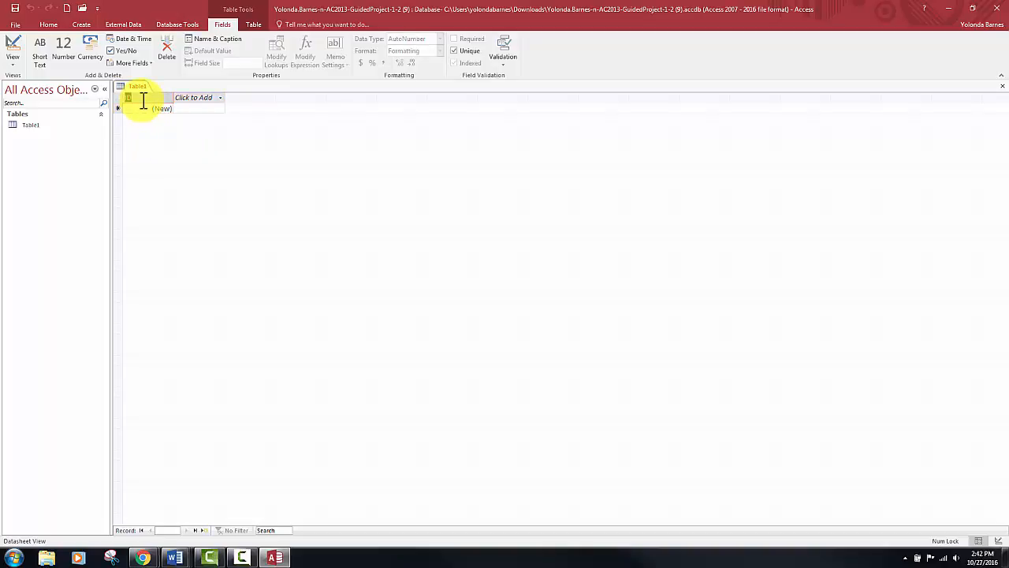
text(MemberID)
key(Return)
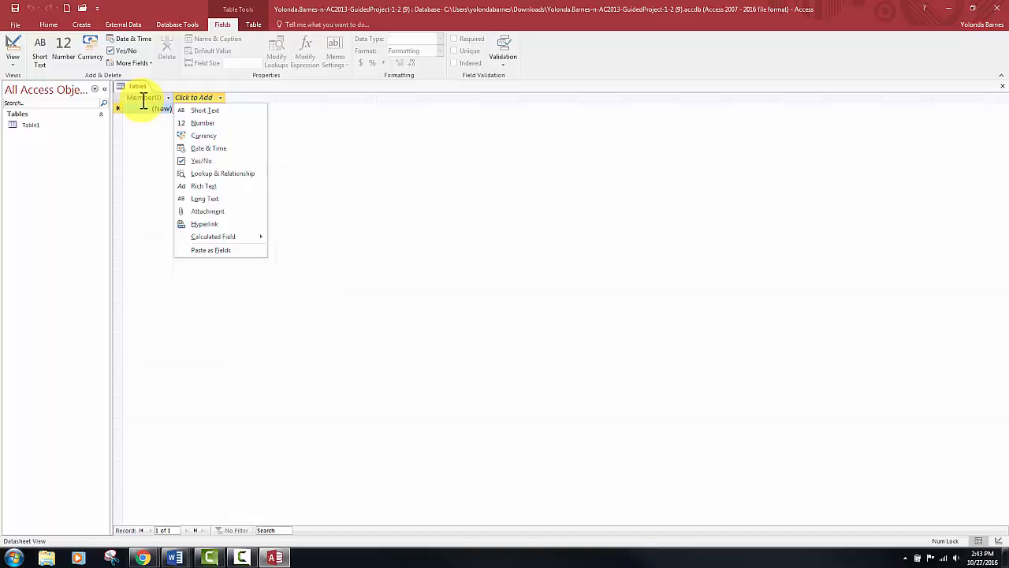
- Add two Short Text fields named FirstName and LastName after the MemberID field
click(205, 111)
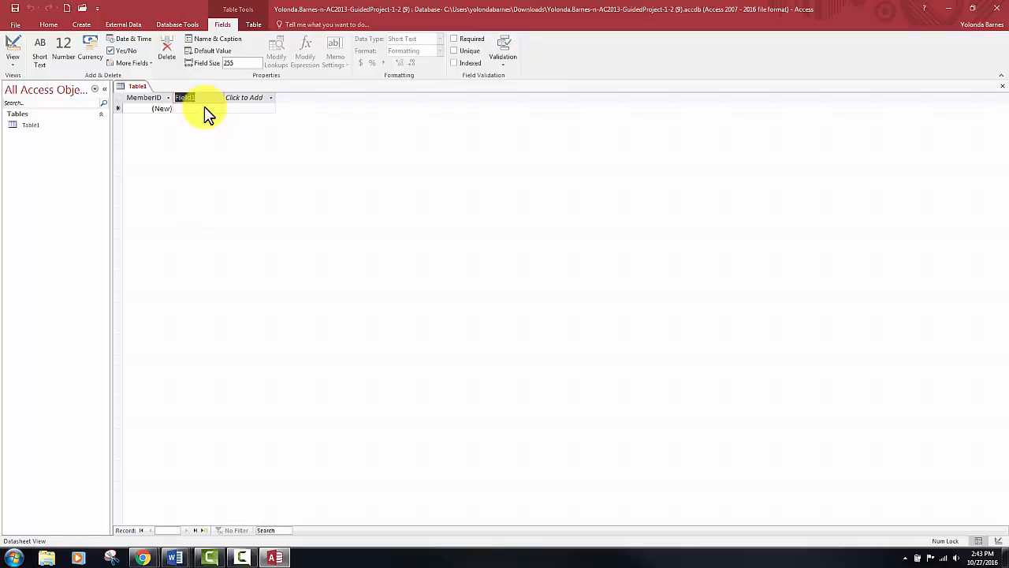
text(FirstName)
key(Tab)
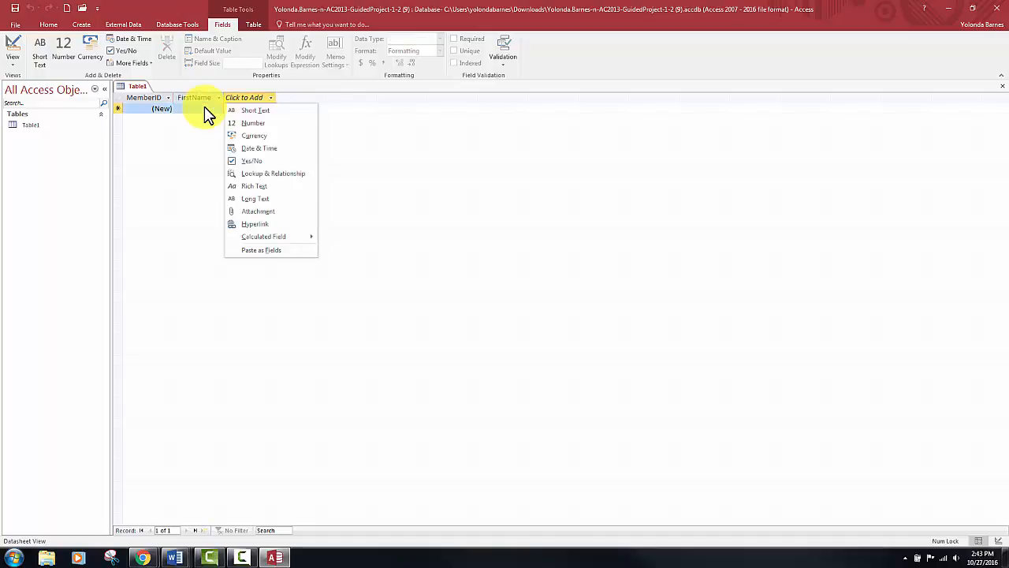
click(249, 111)
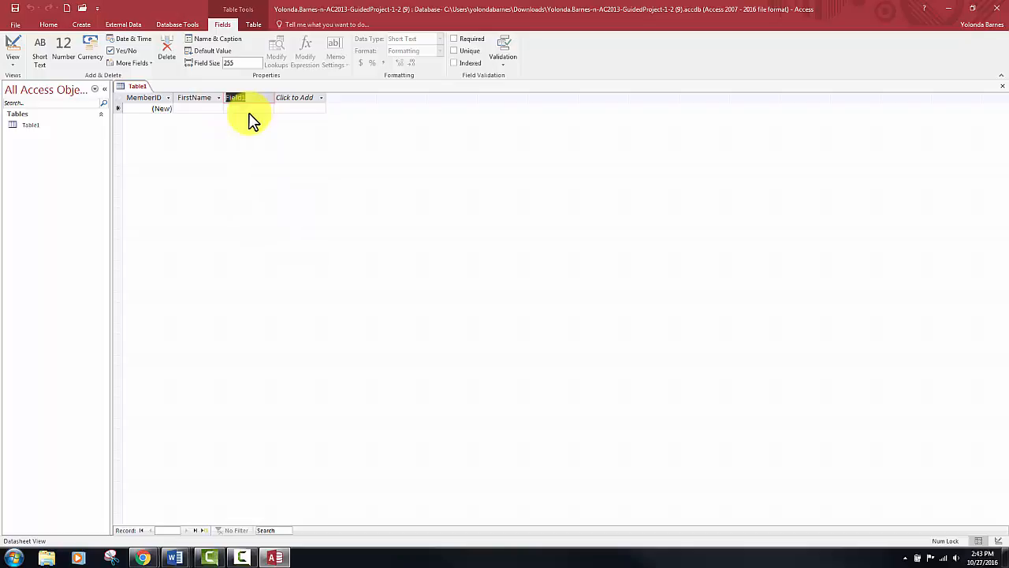
text(LastName)
key(Return)
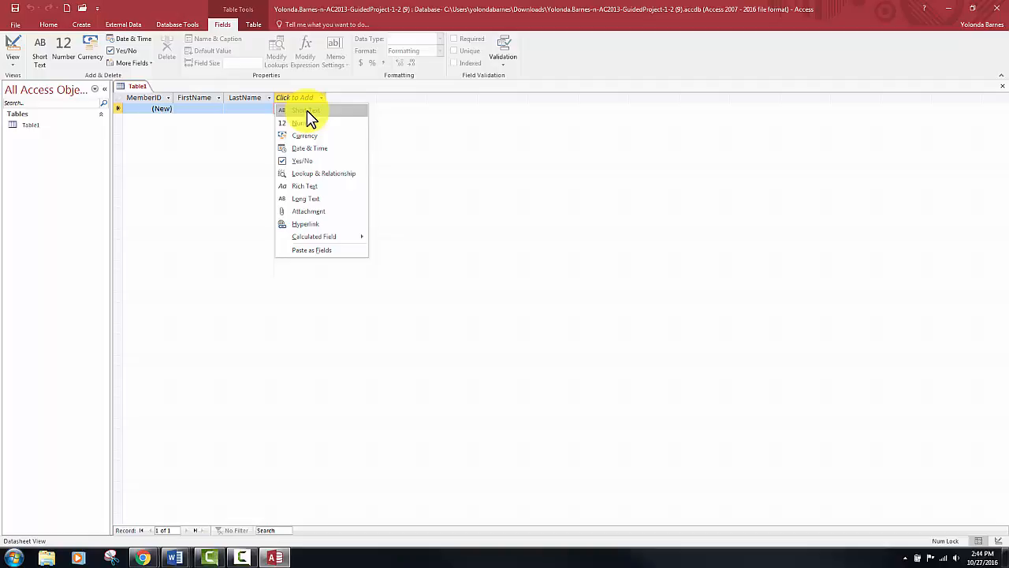
- Add two Short Text fields named Address and City after the LastName field
click(309, 112)
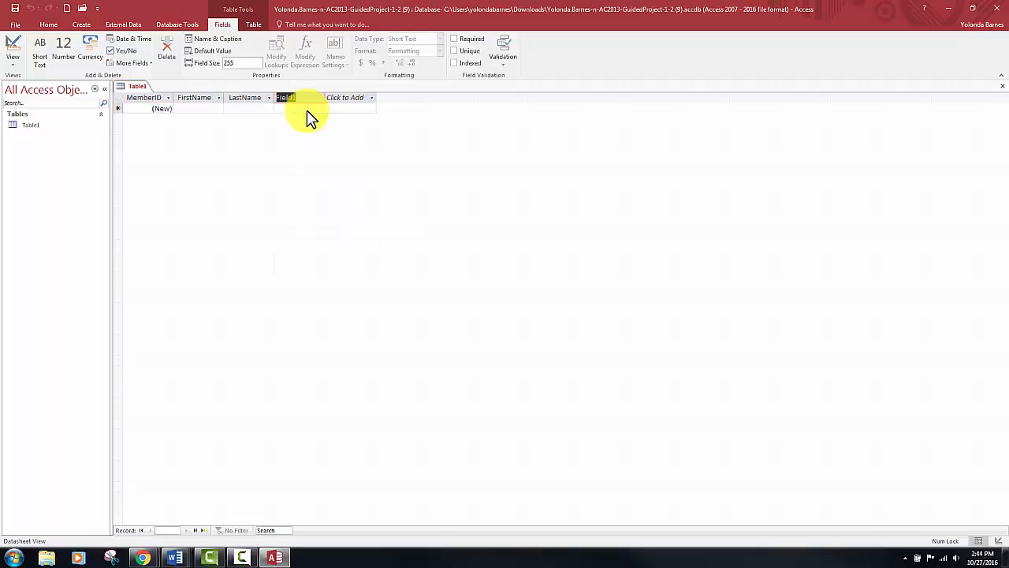
text(Address)
key(Return)
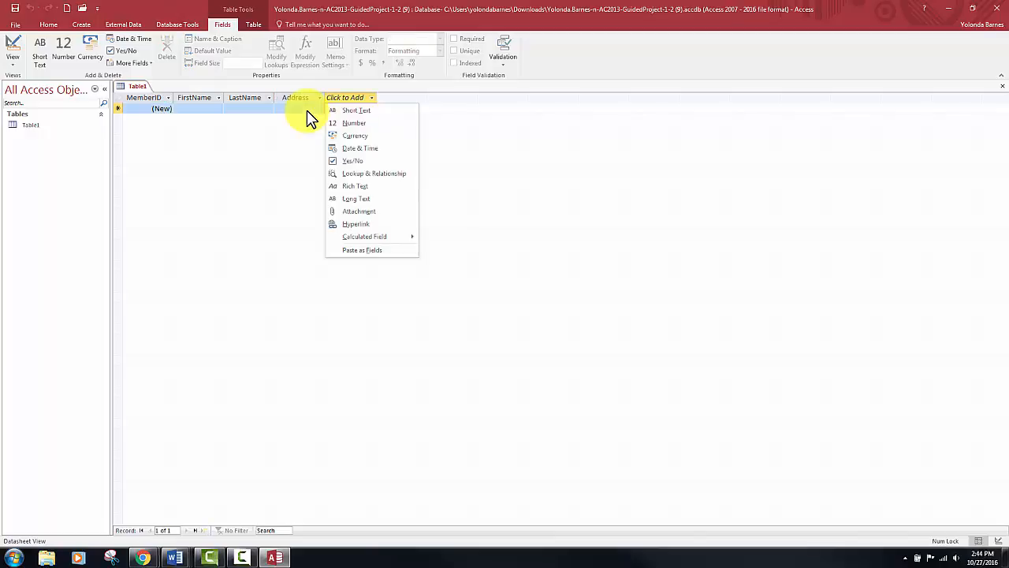
click(356, 112)
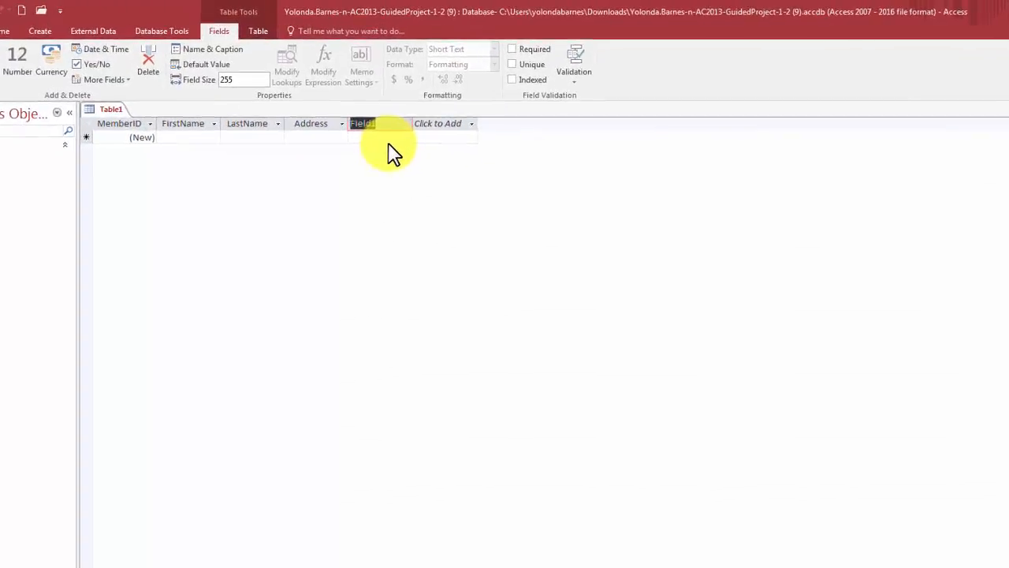
text(City)
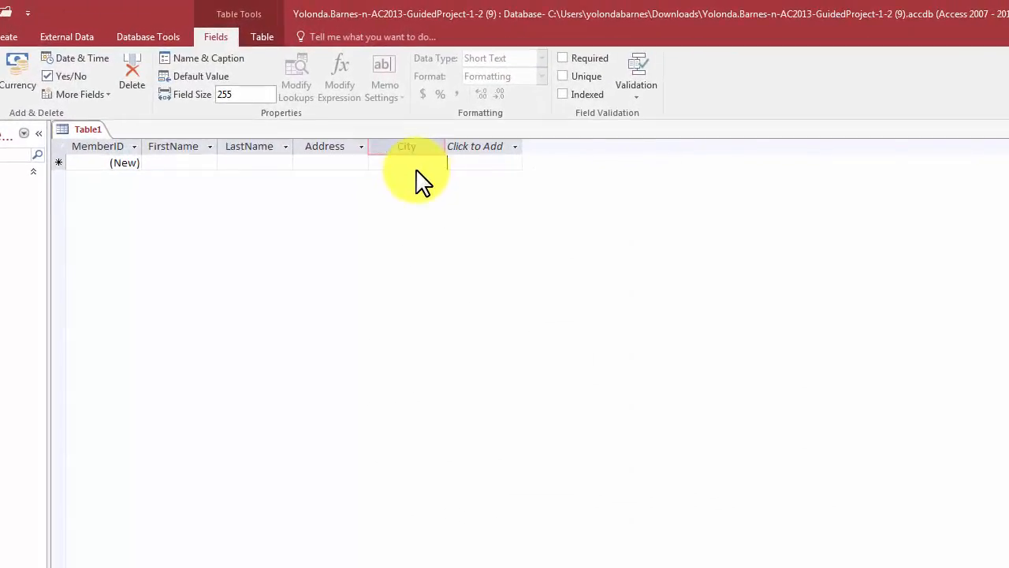
key(Return)
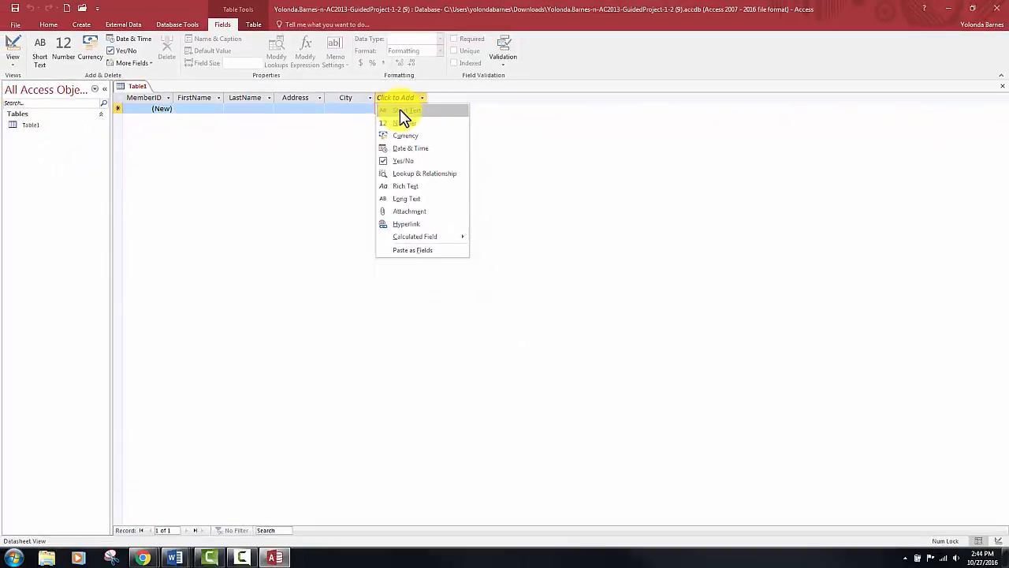
- Add two Short Text fields named State and ZipCode after the City field
click(402, 110)
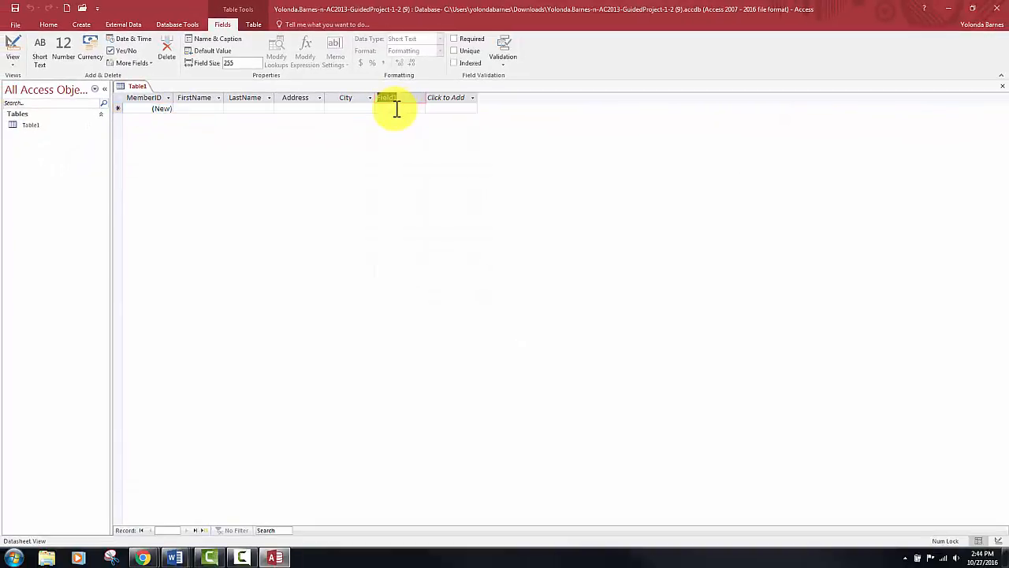
text(S)
text(tate)
key(Return)
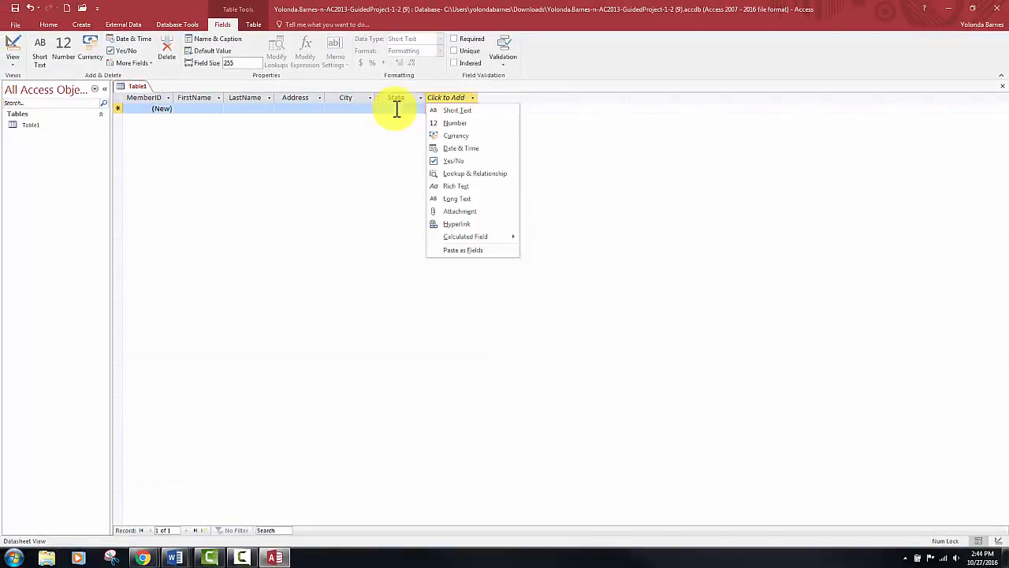
click(463, 110)
text(ZipCode)
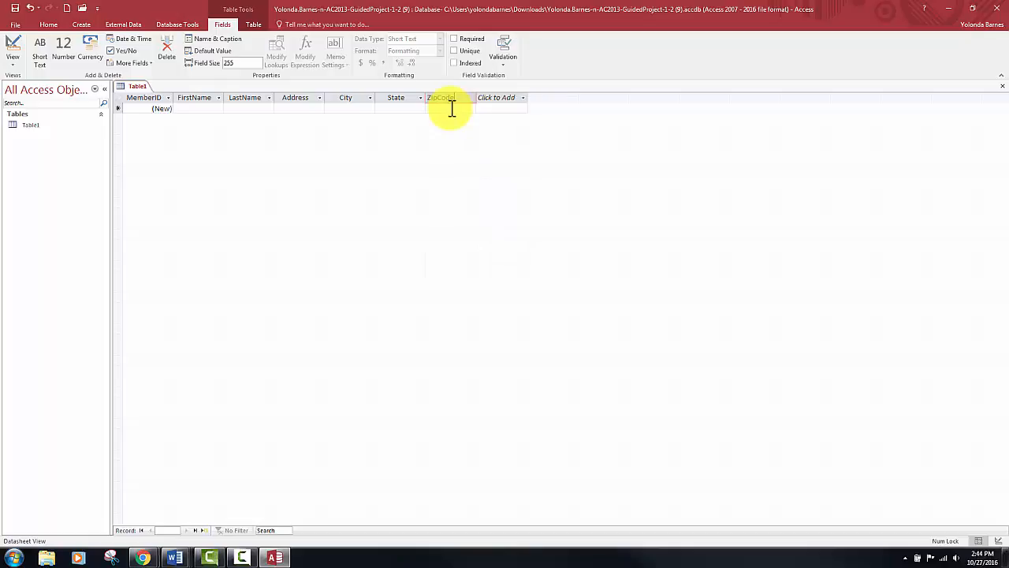
key(Return)
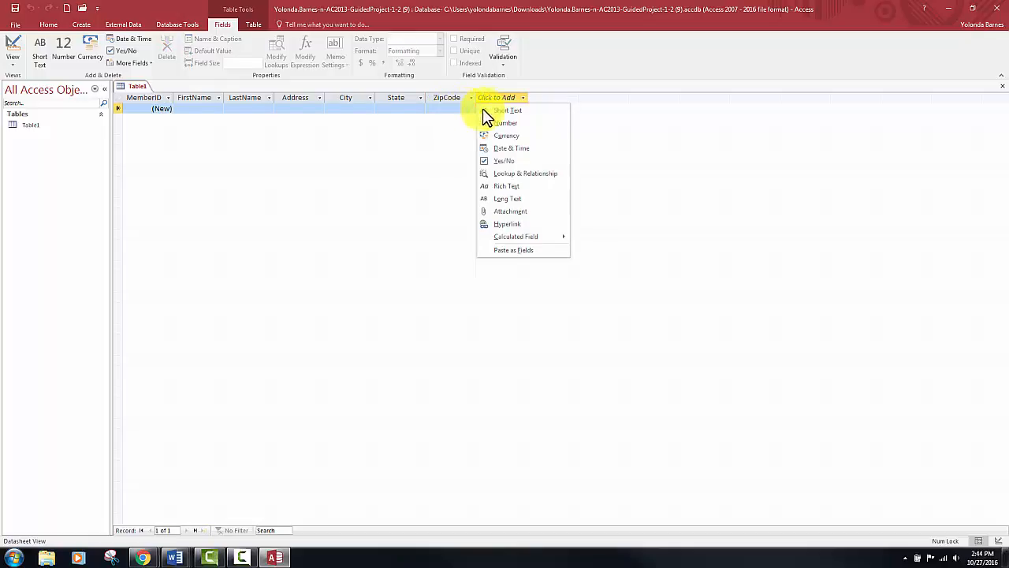
- Add a Hyperlink field named EmailAddress after the ZipCode field
click(505, 228)
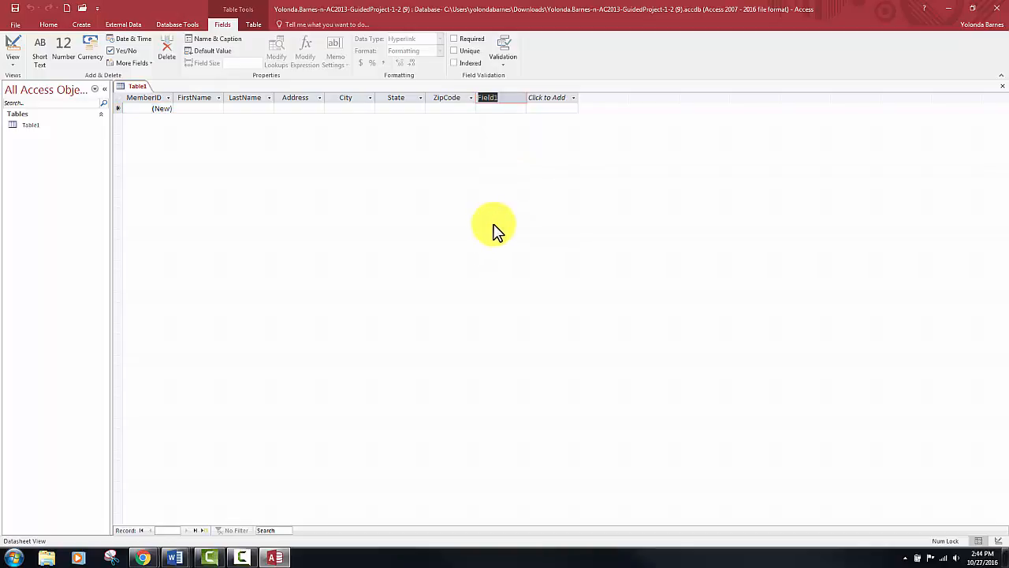
text(EmailAdress)
key(BackSpace)
key(BackSpace)
key(BackSpace)
key(BackSpace)
text(dress)
key(BackSpace)
text(s)
key(Tab)
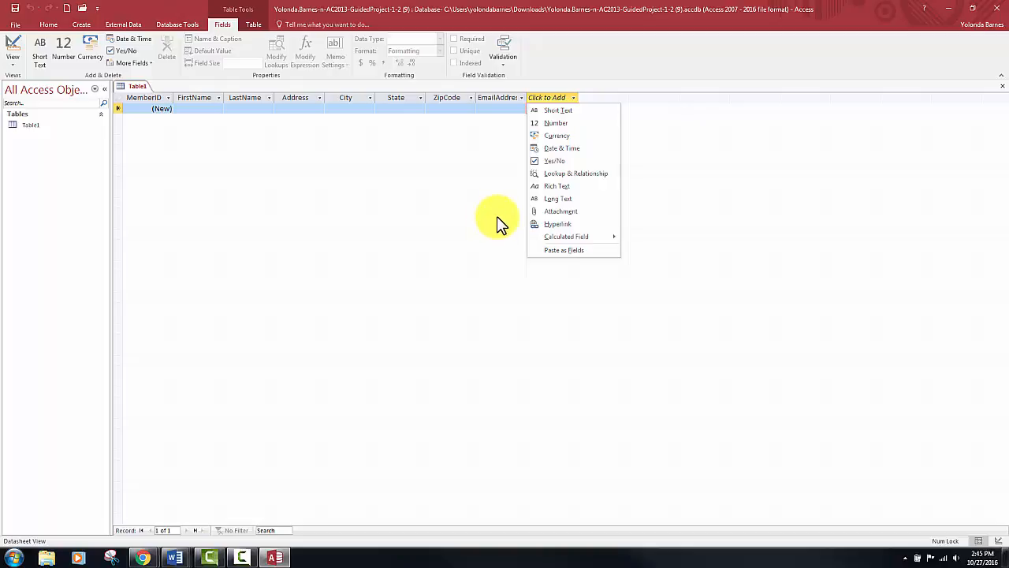
- Add a Short Text field named CellPhoneNumber after EmailAddress and save the table as Members
click(565, 111)
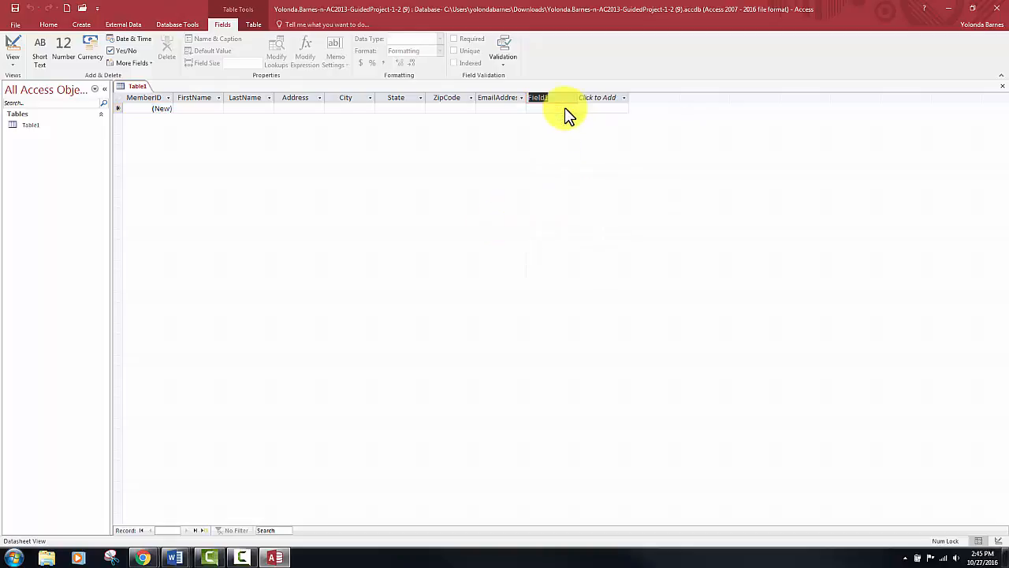
text(Cel)
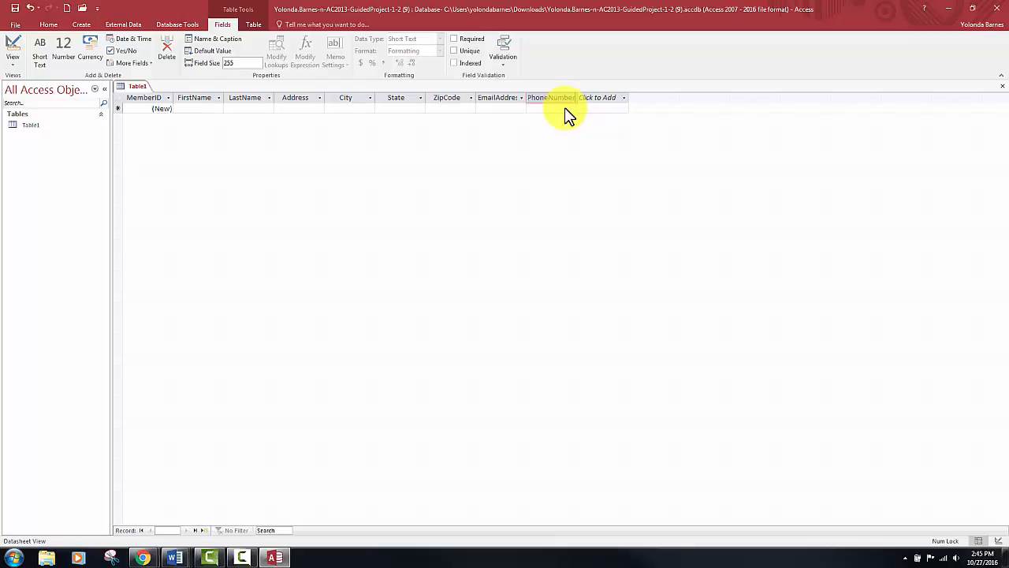
key(ctrl+s)
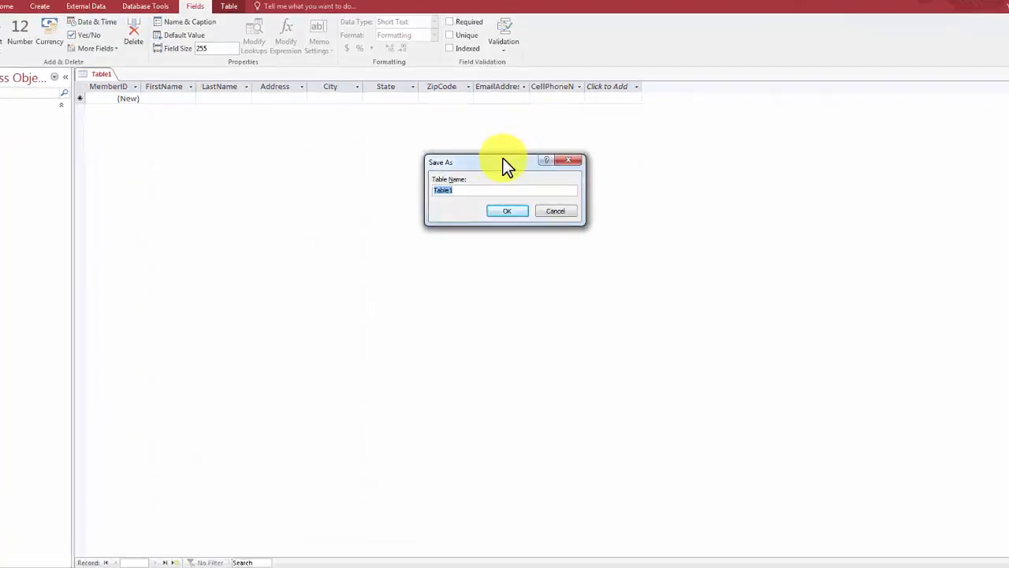
drag(504, 236, 504, 242)
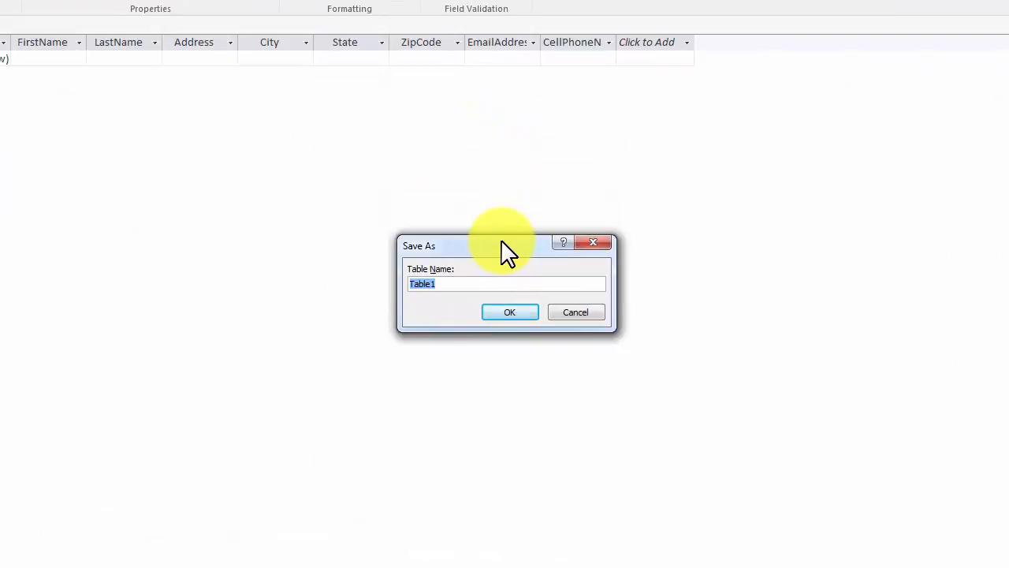
text(Members)
click(505, 314)
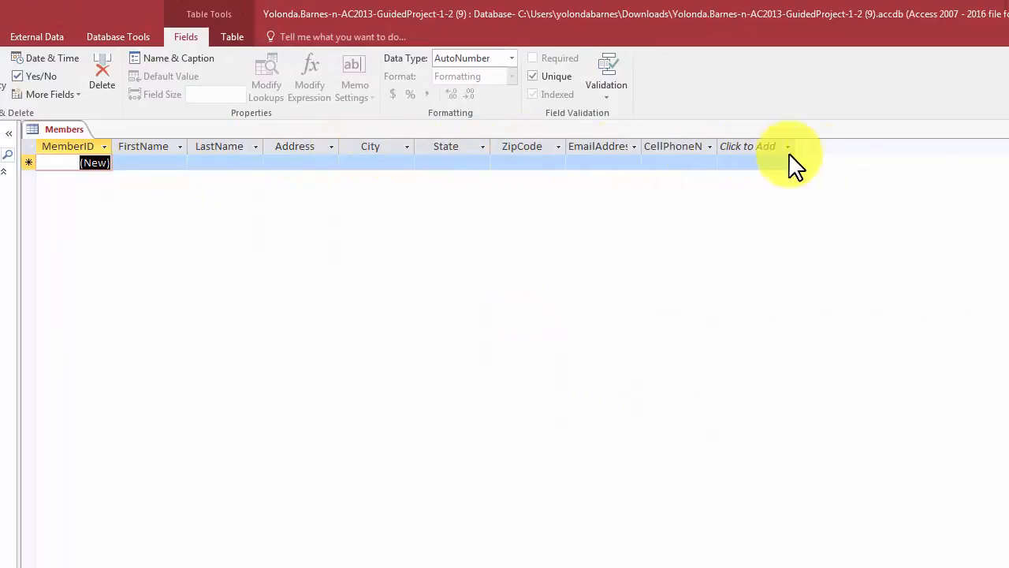
- Set the caption of the MemberID field to "Member ID" in its field properties
click(92, 148)
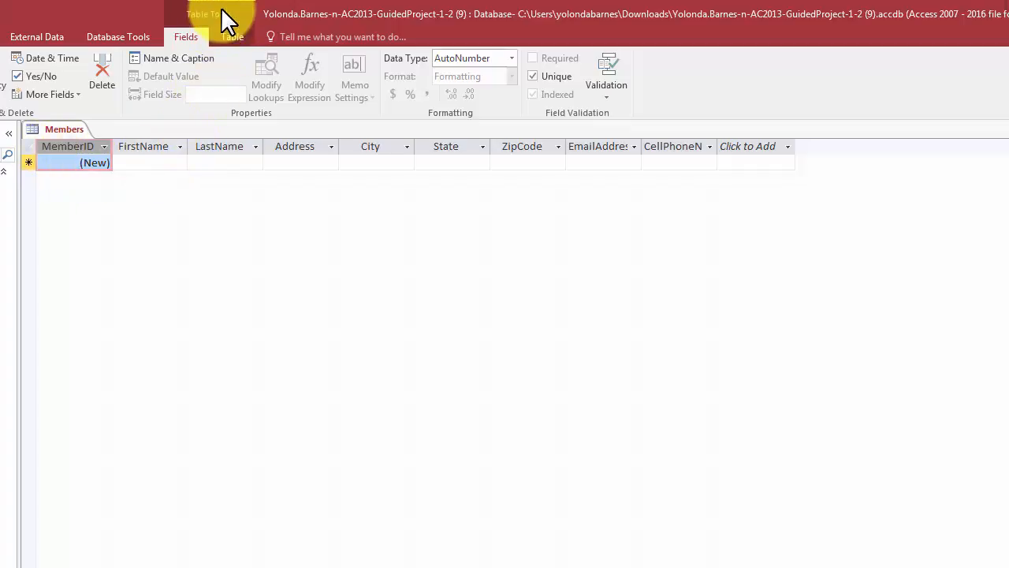
click(178, 59)
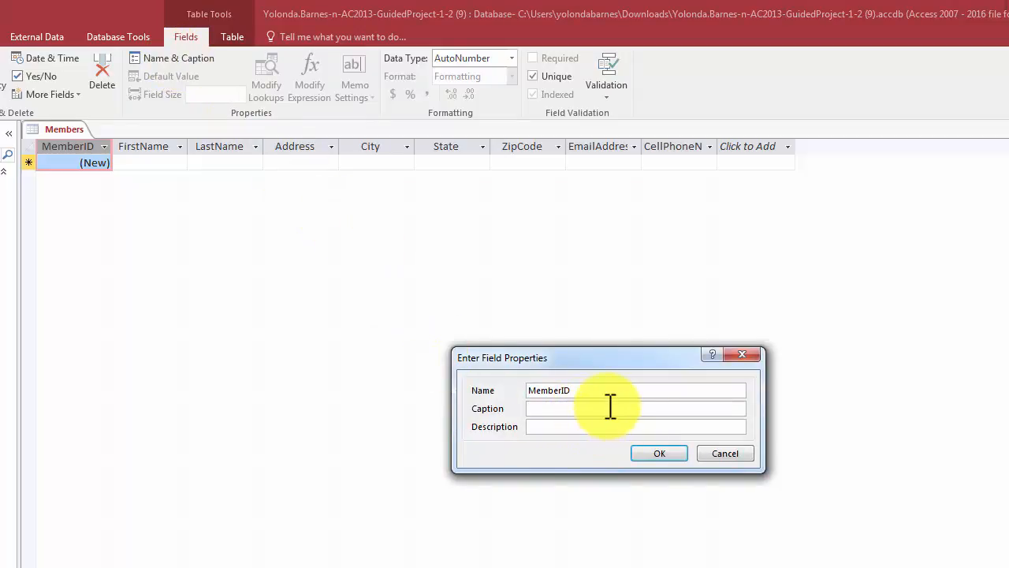
text(Member ID)
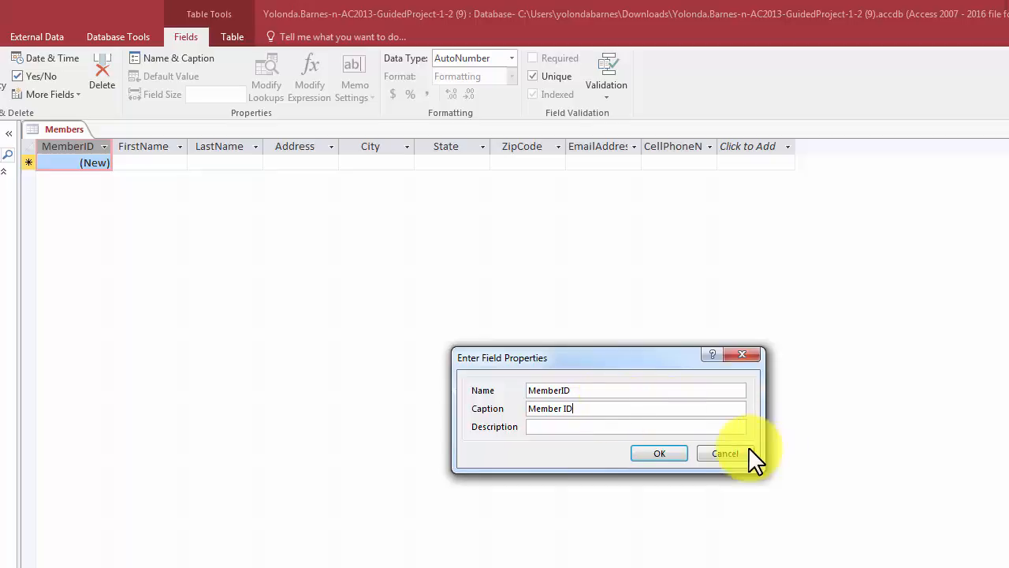
click(678, 456)
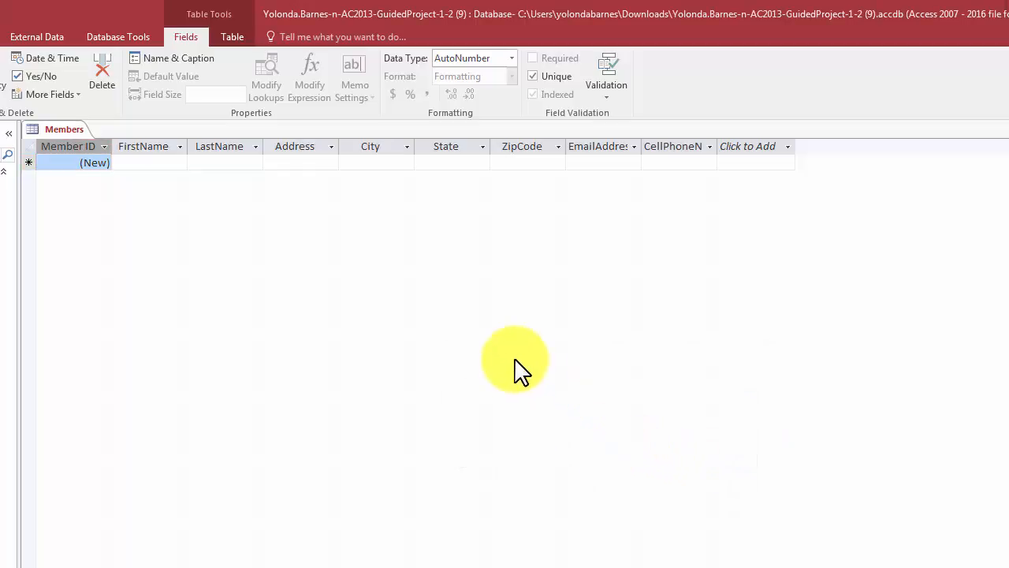
- Set the FirstName field's caption to "First Name" and its field size to 20
click(161, 146)
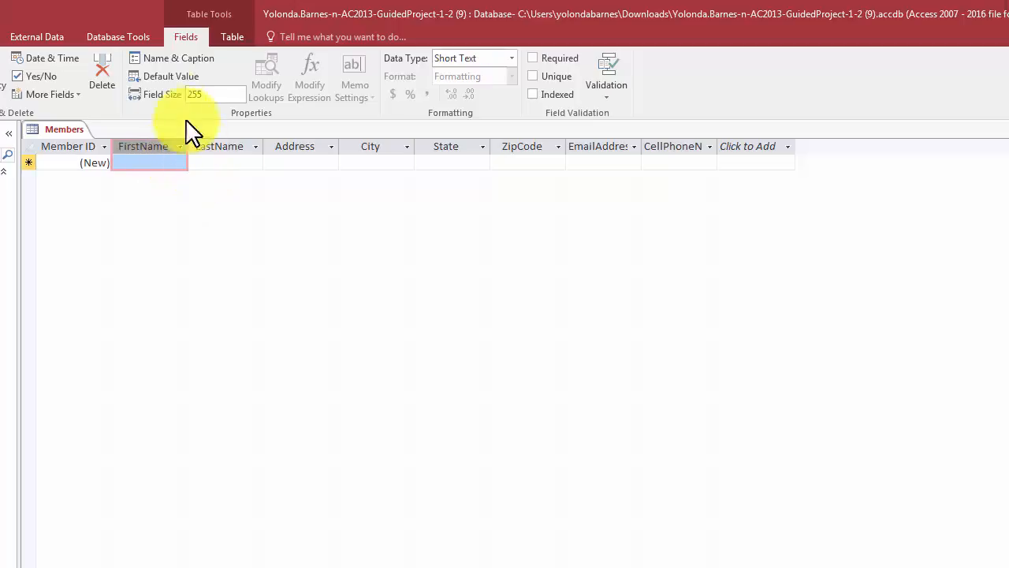
click(181, 71)
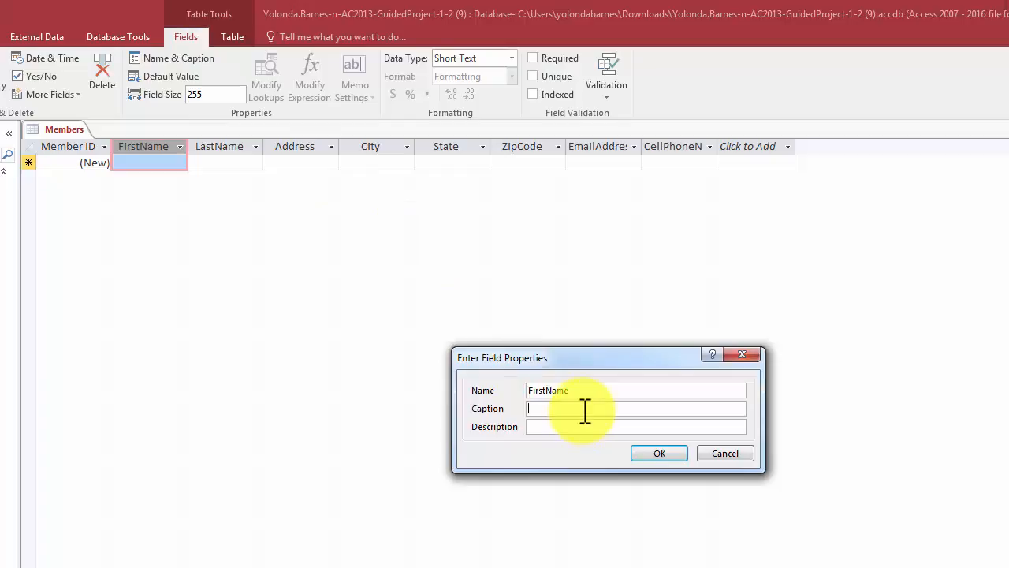
text(First Name)
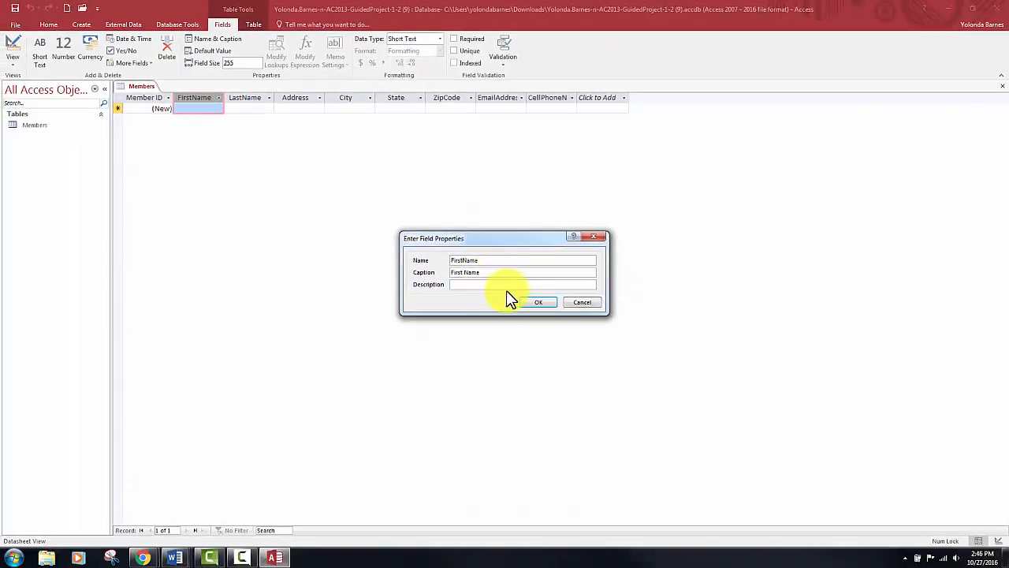
click(543, 303)
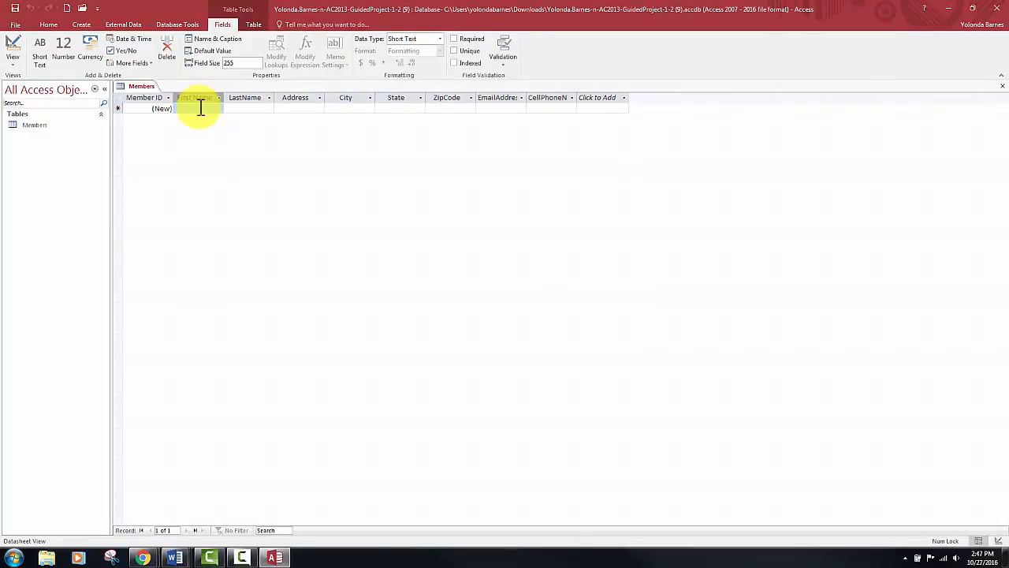
click(235, 63)
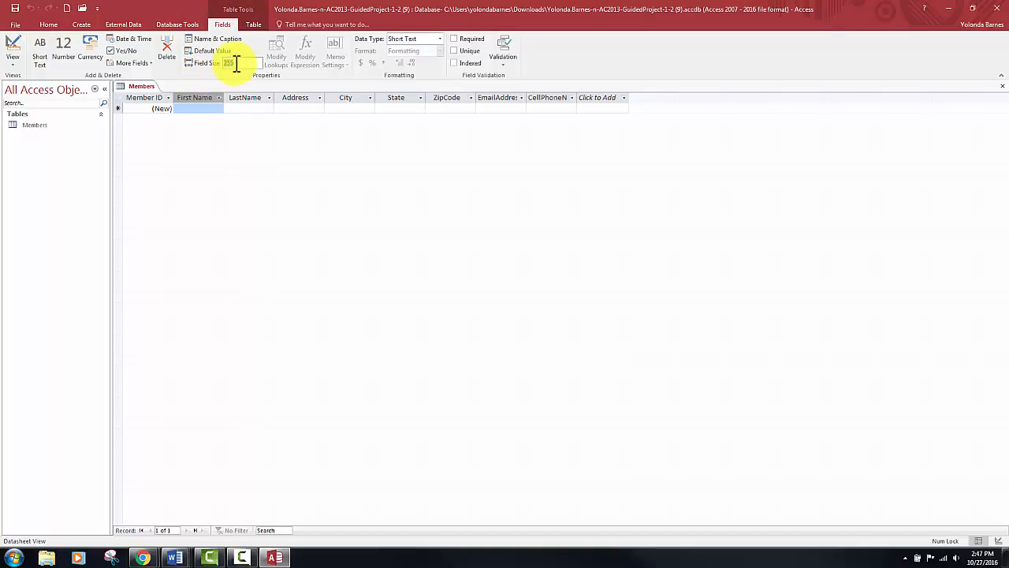
text(20)
click(202, 101)
key(Return)
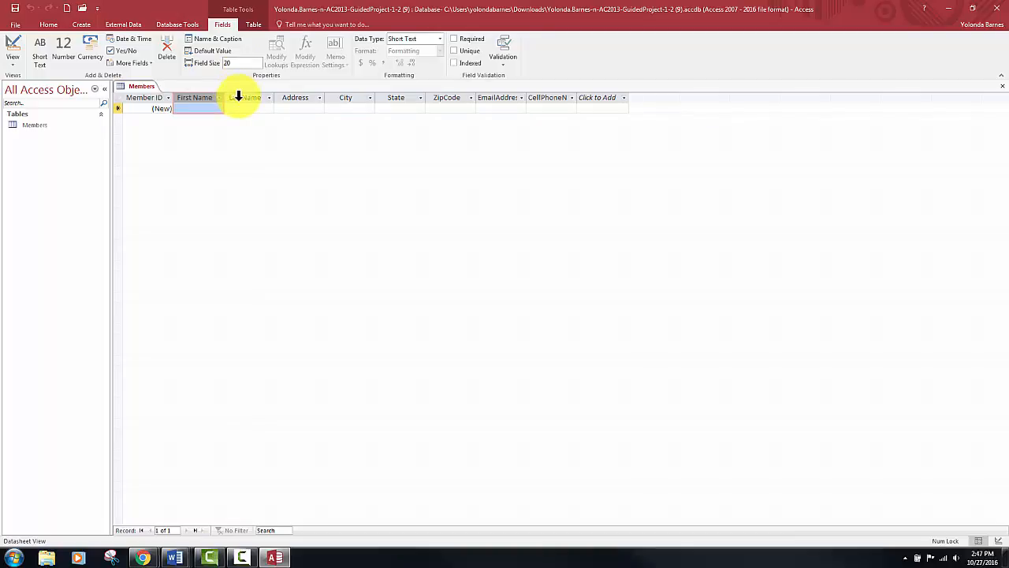
- Set the LastName field's caption to "Last Name" and its field size to 25
click(238, 97)
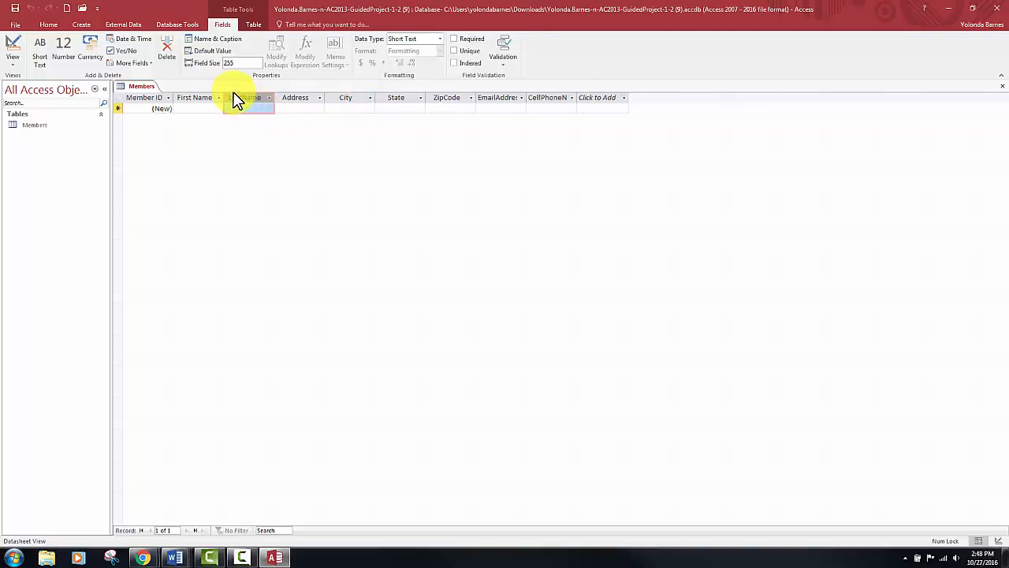
click(218, 39)
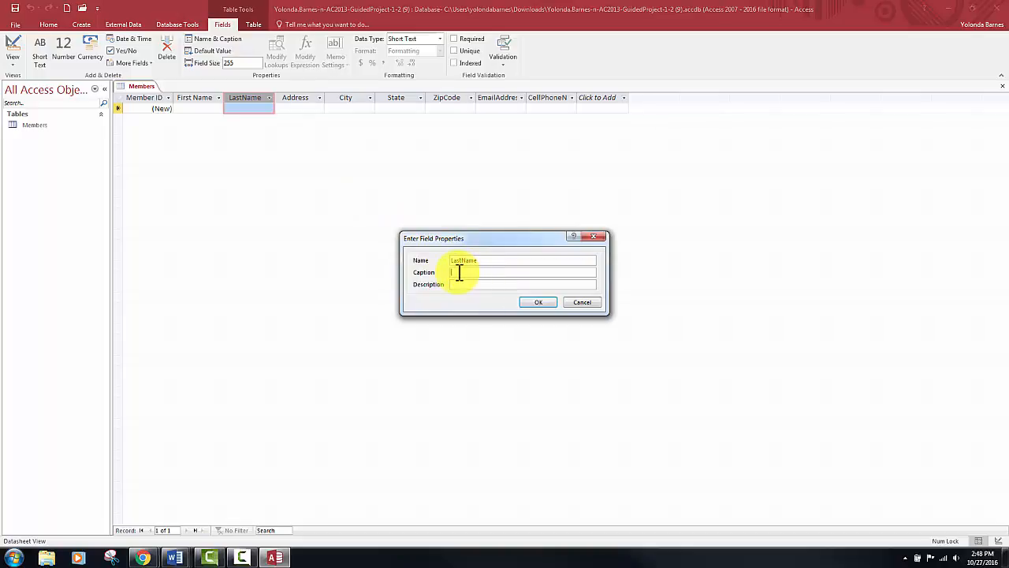
text(Last Name)
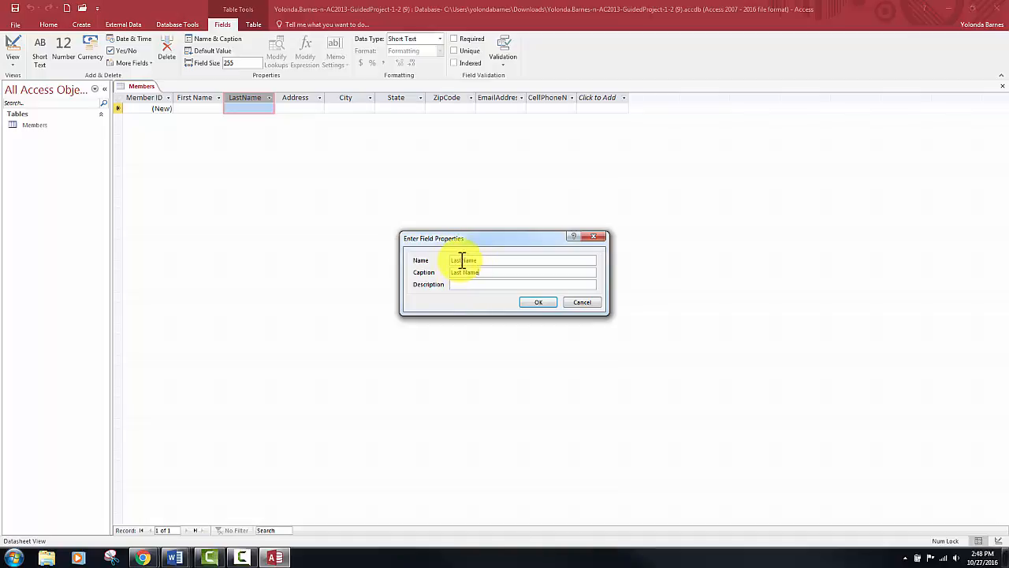
click(463, 261)
key(BackSpace)
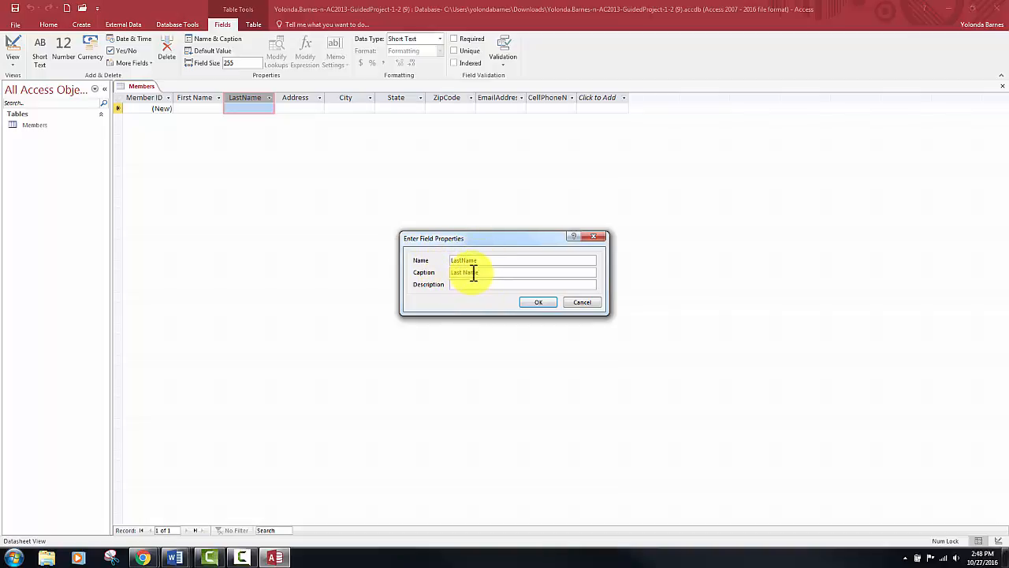
click(539, 303)
click(543, 306)
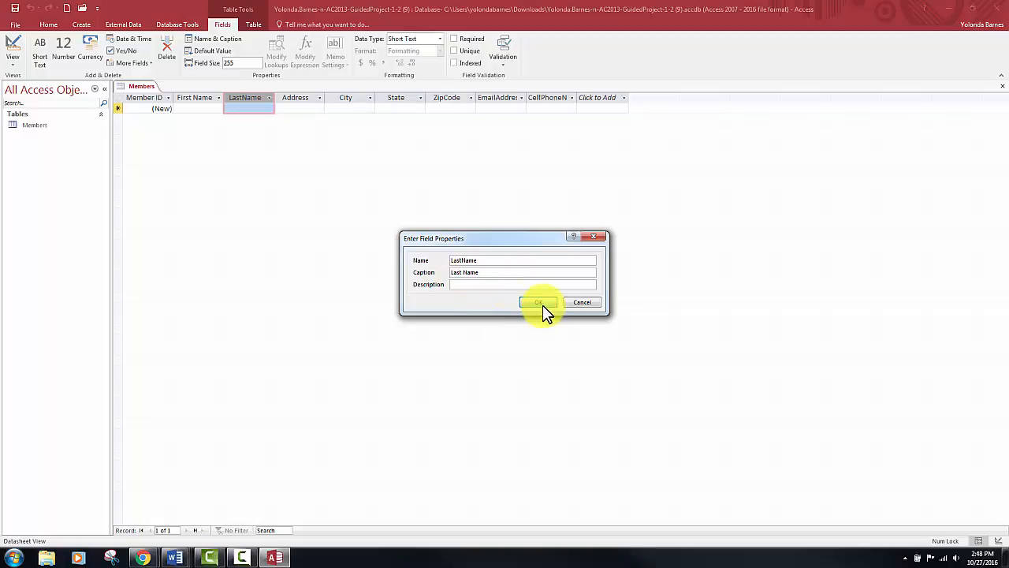
click(250, 64)
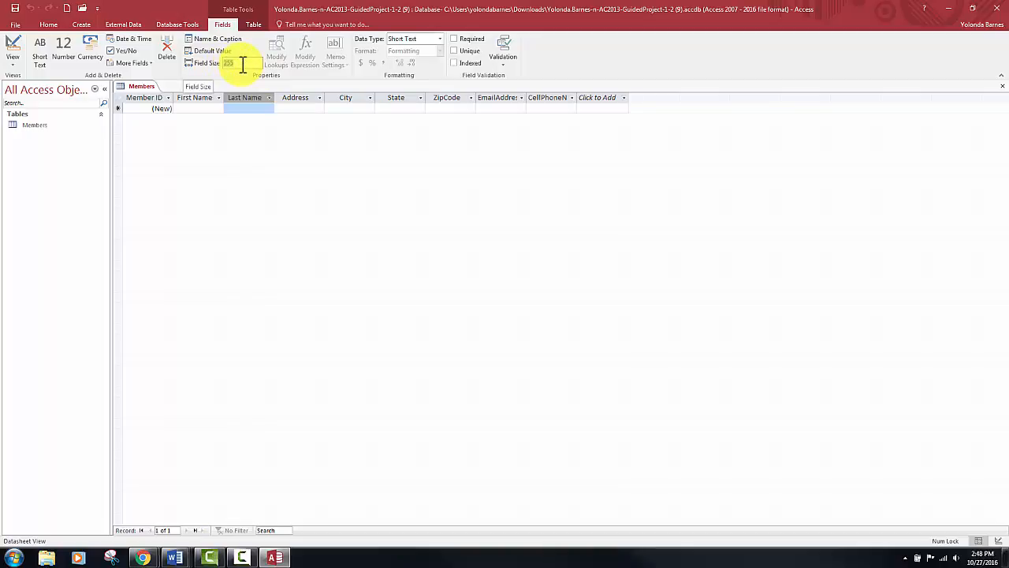
text(25)
key(Return)
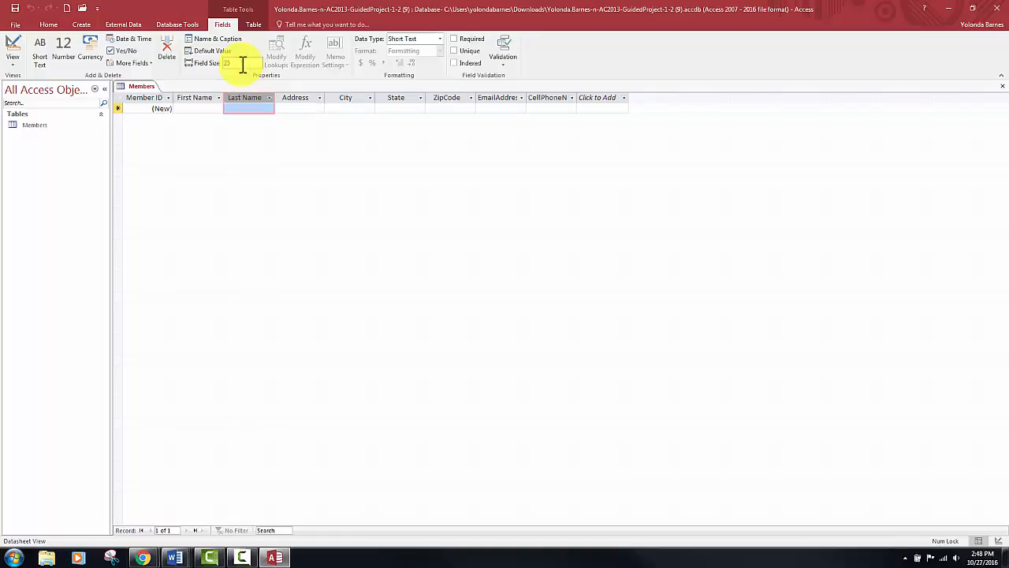
- Set the field size of the Address field to 45
click(298, 97)
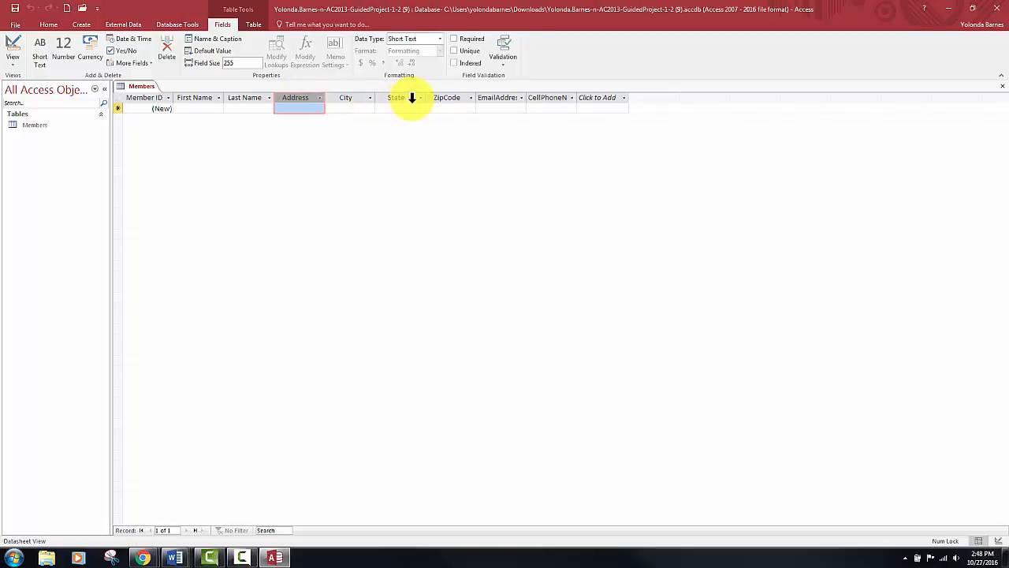
drag(309, 102, 300, 110)
click(240, 63)
text(45)
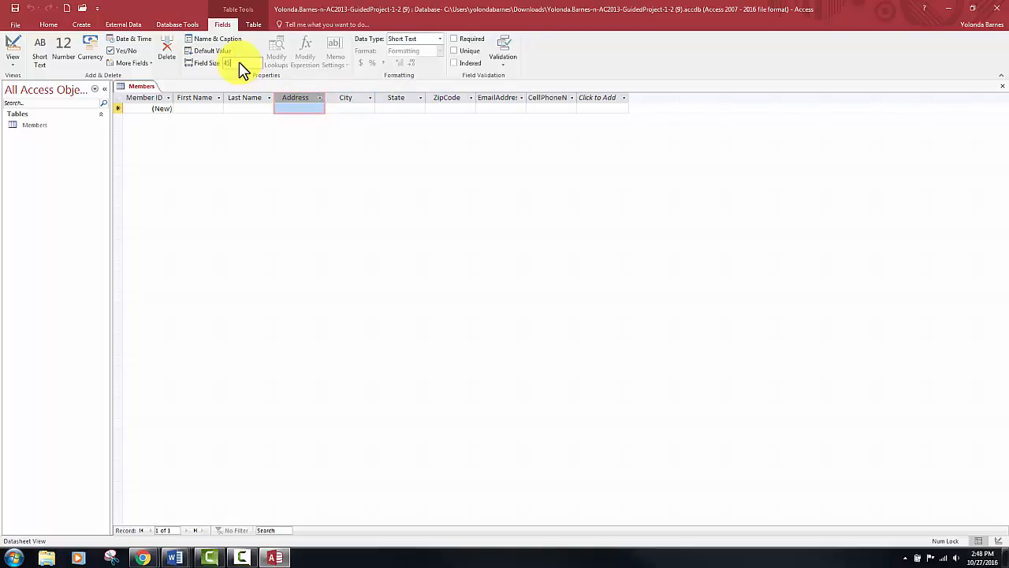
- Set the field size of the City field to 25 and of the State field to 2
click(338, 96)
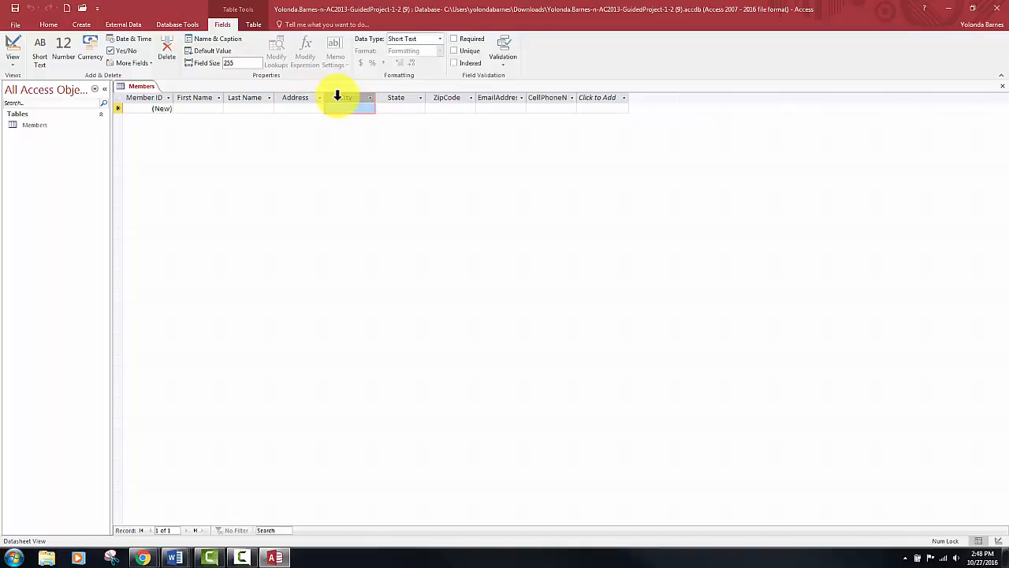
click(256, 63)
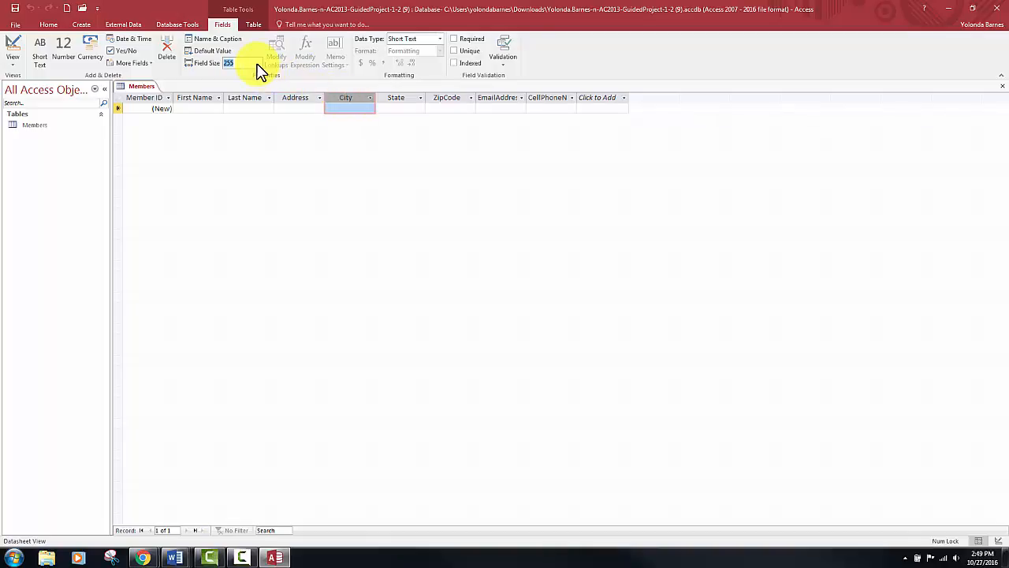
text(25)
click(398, 98)
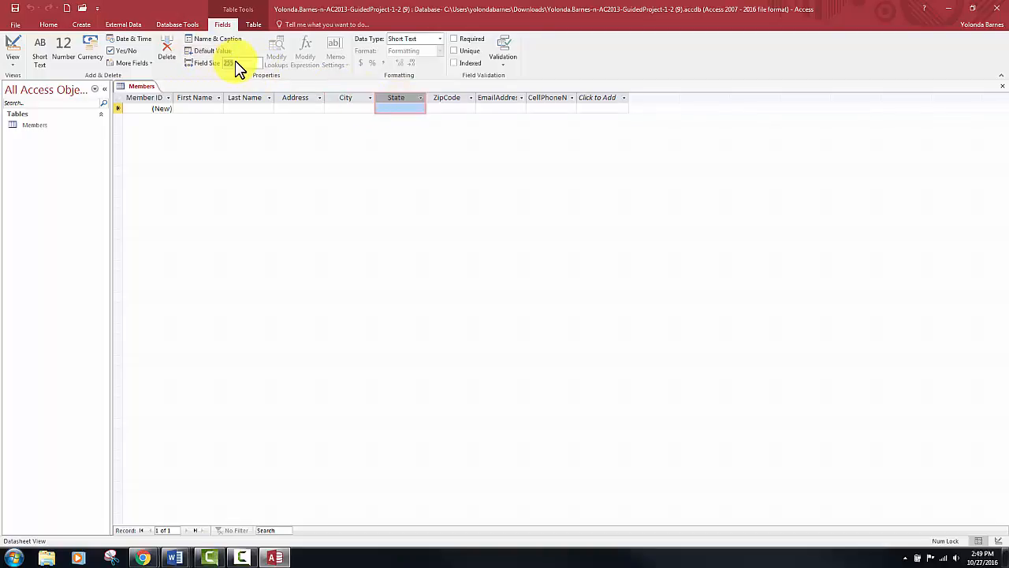
text(2)
click(398, 108)
- Set the ZipCode field's caption to "Zip" and its field size to 5
click(460, 98)
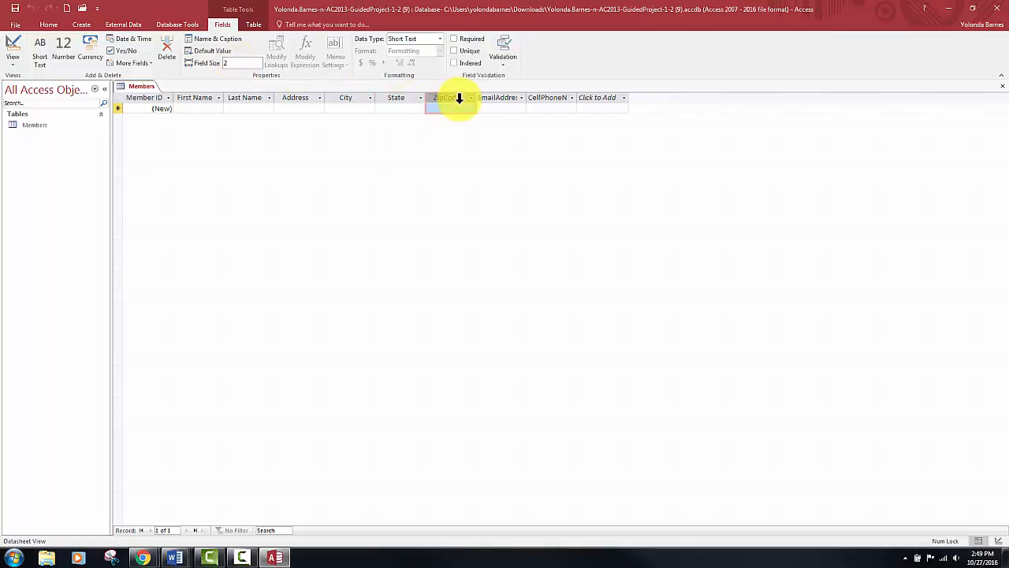
click(232, 41)
click(475, 274)
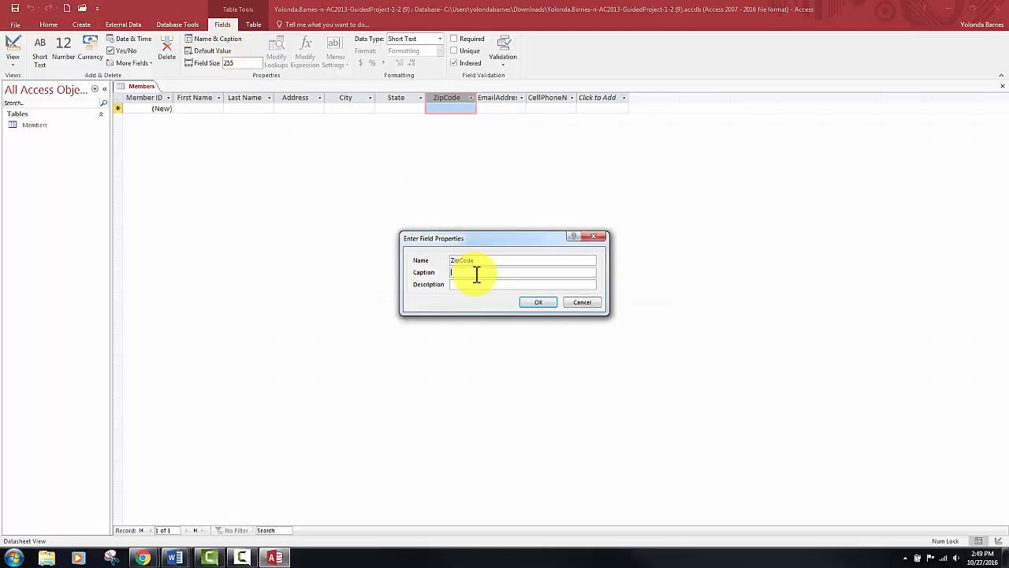
text(Zip)
click(531, 302)
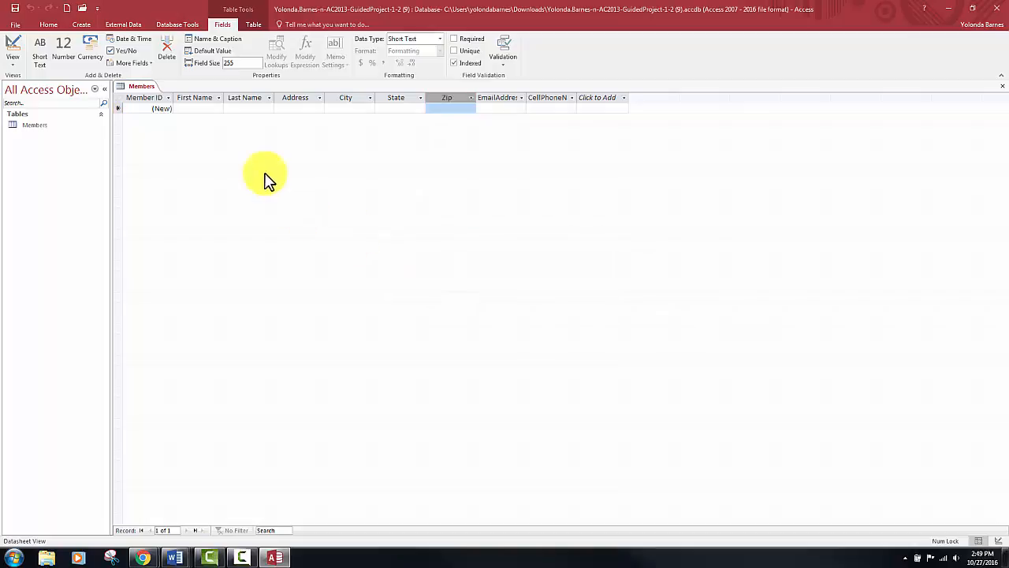
click(251, 63)
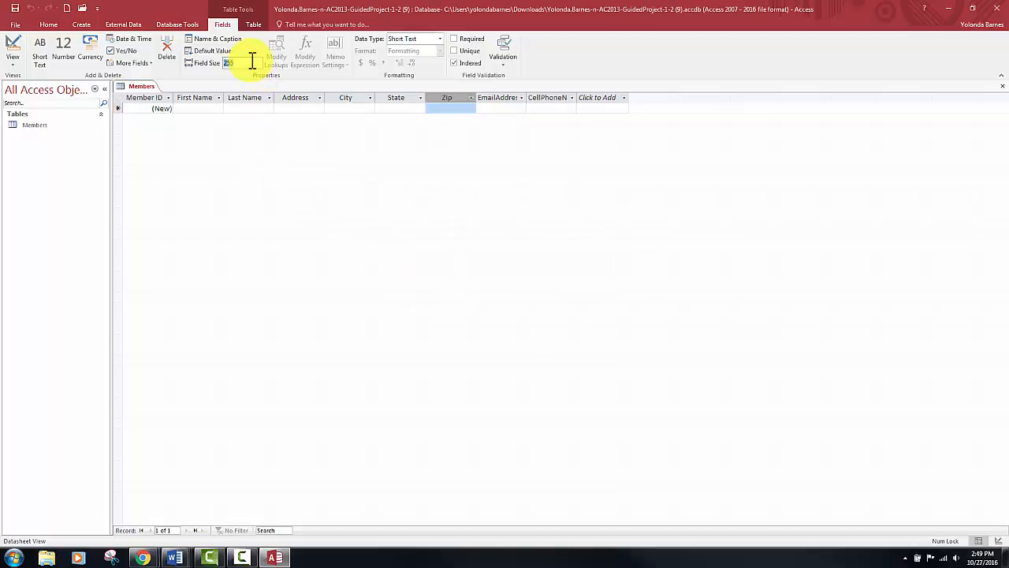
text(5)
key(Return)
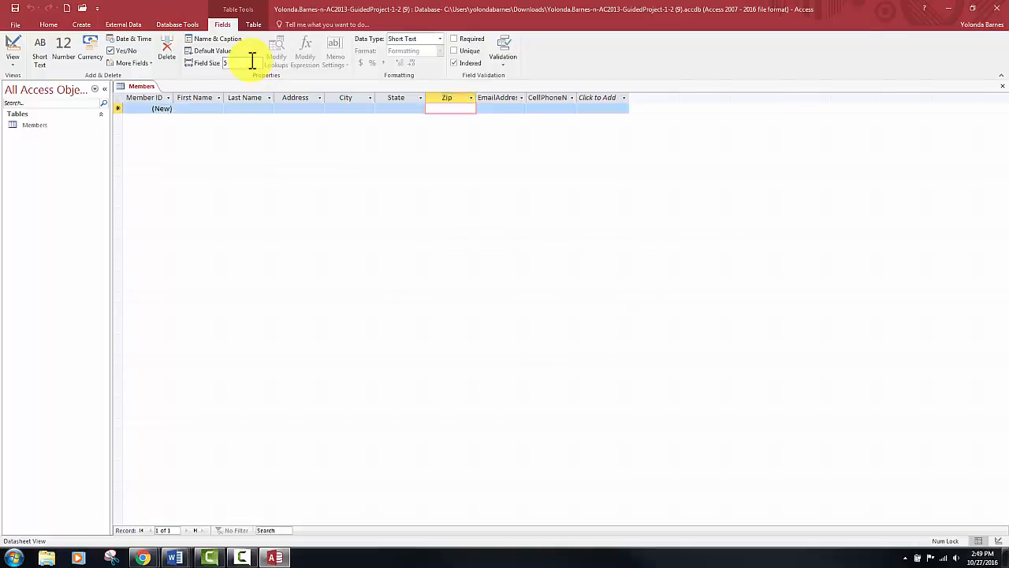
- Set the caption of the EmailAddress field to "Email" in its field properties
click(490, 99)
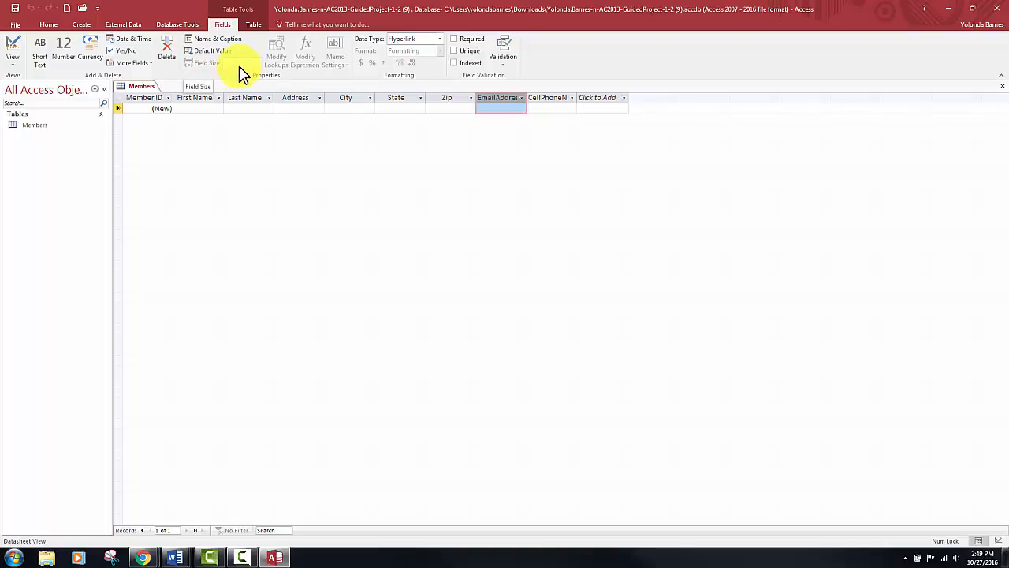
click(234, 40)
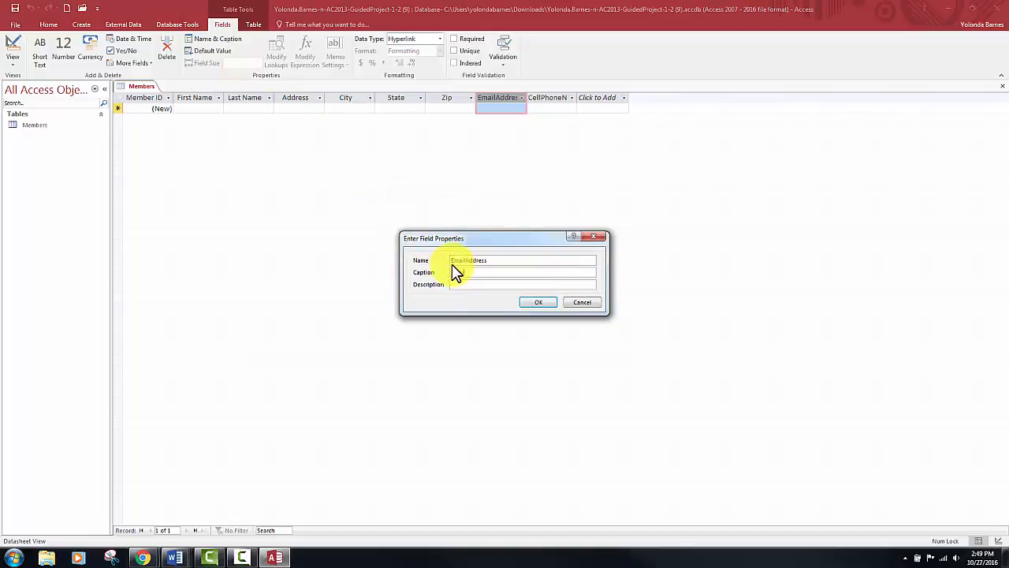
text(Email)
click(536, 303)
- Set the caption of the CellPhoneNumber field to "Cell Phone" in its field properties
click(547, 95)
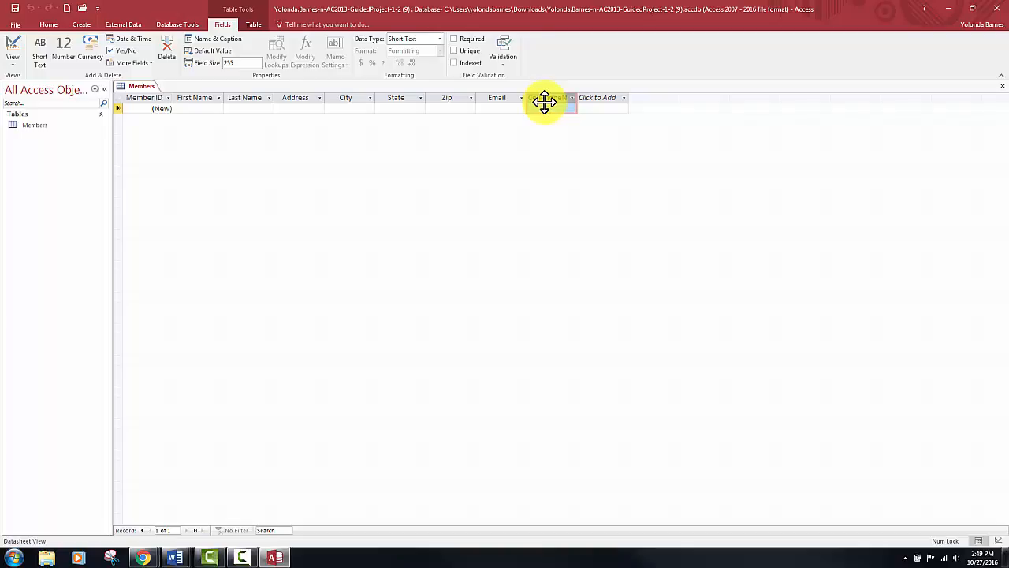
click(224, 40)
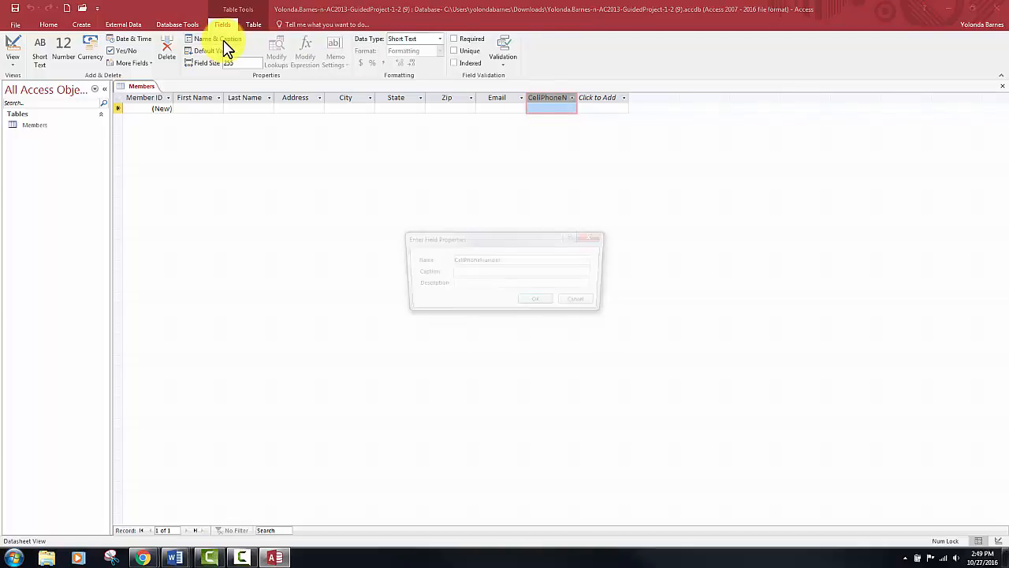
click(487, 272)
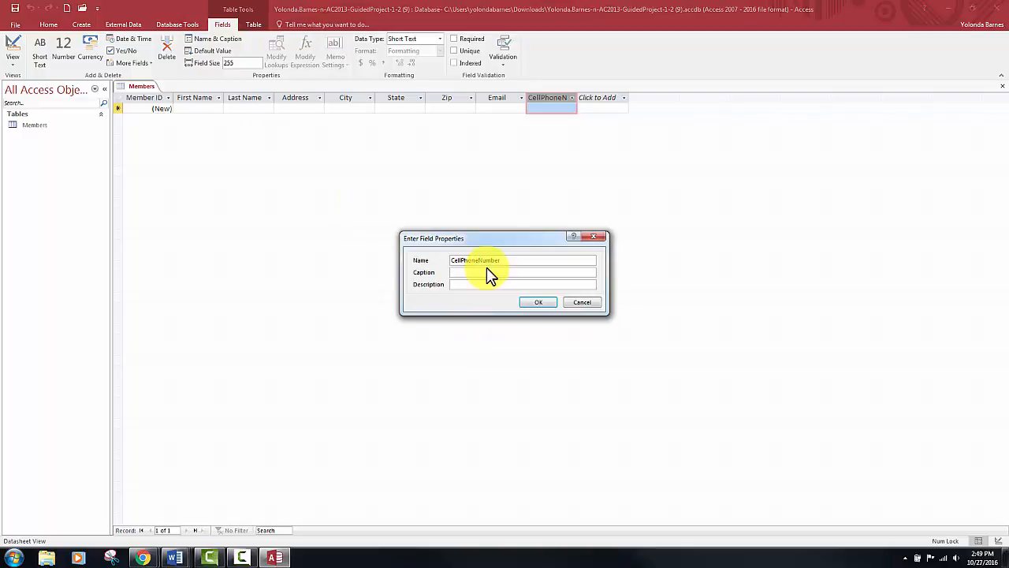
text(Cell Phone)
click(524, 300)
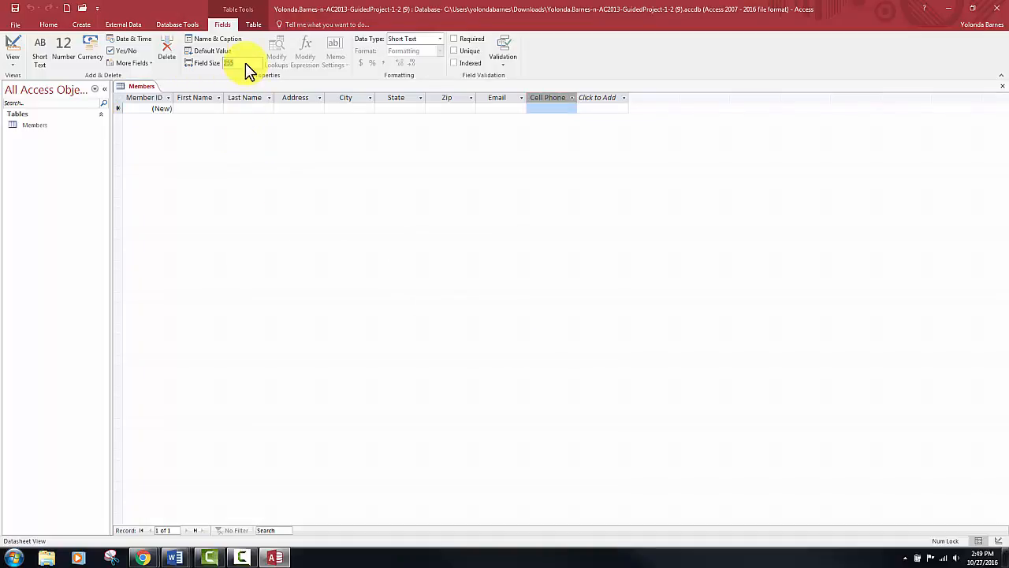
- Set the field size of the Cell Phone field to 12 and save the Members table
text(12)
key(Return)
click(15, 10)
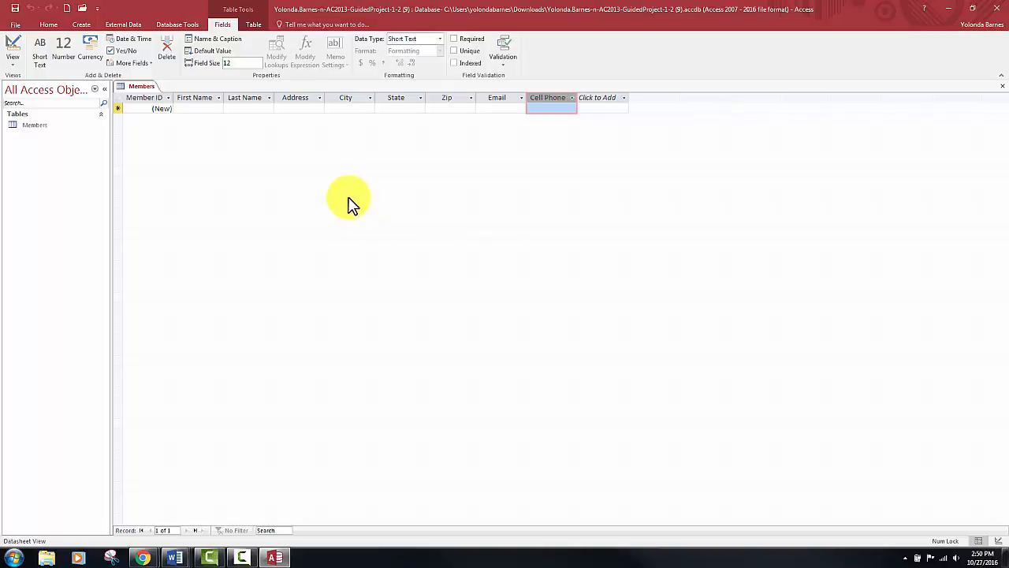
- Enter the first member's first name and last name in the first record of the Members table
click(191, 108)
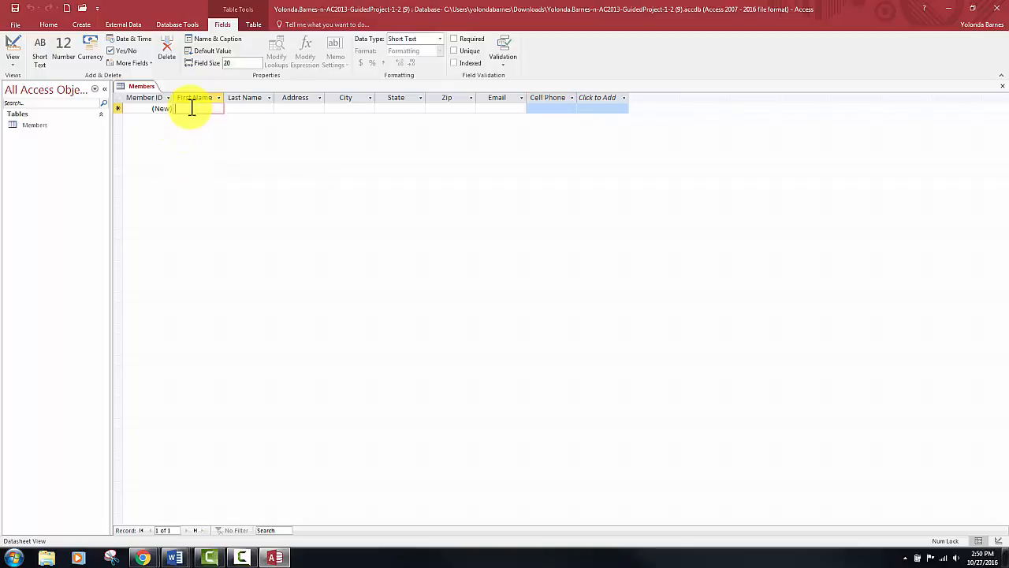
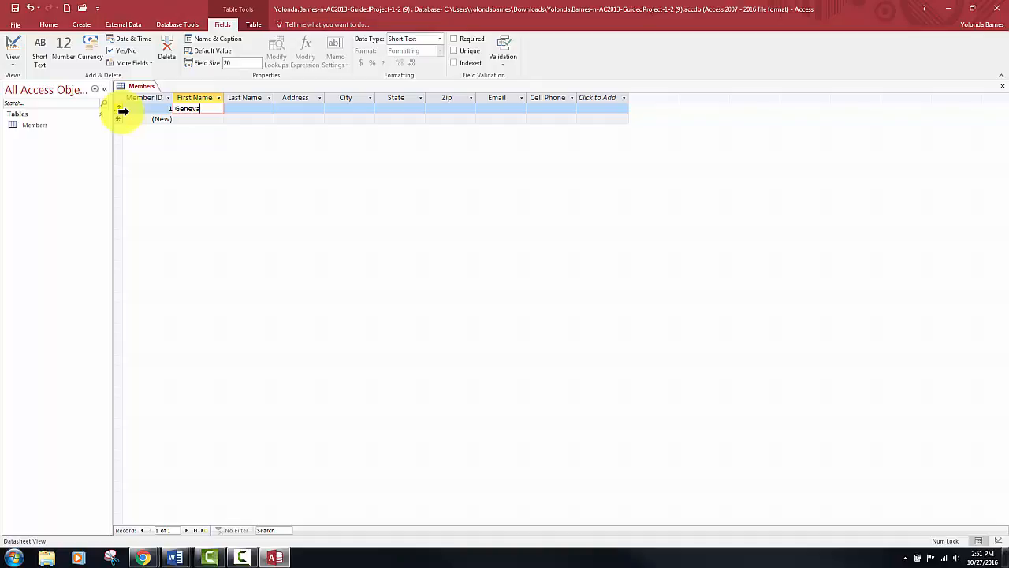
key(Tab)
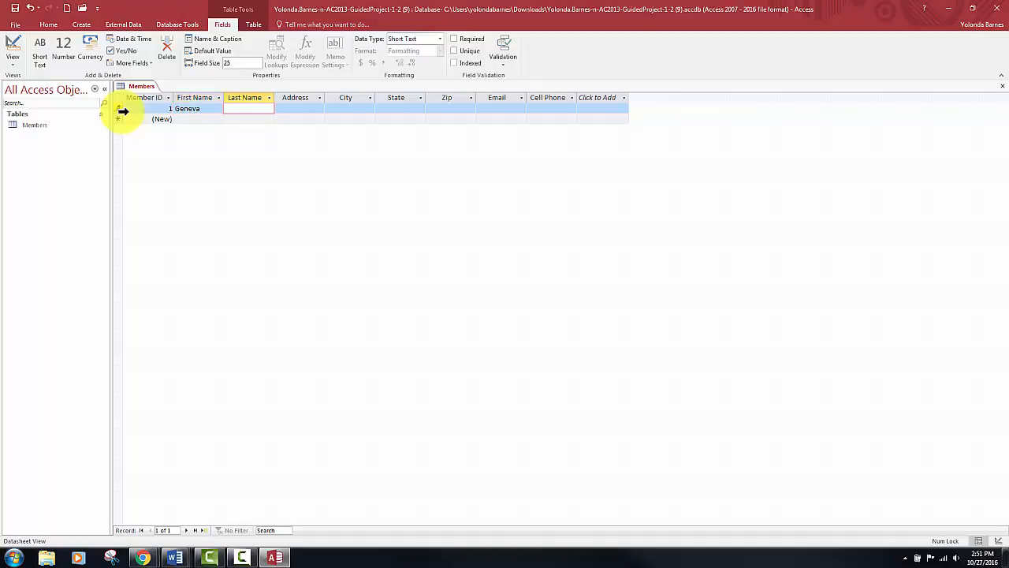
key(Tab)
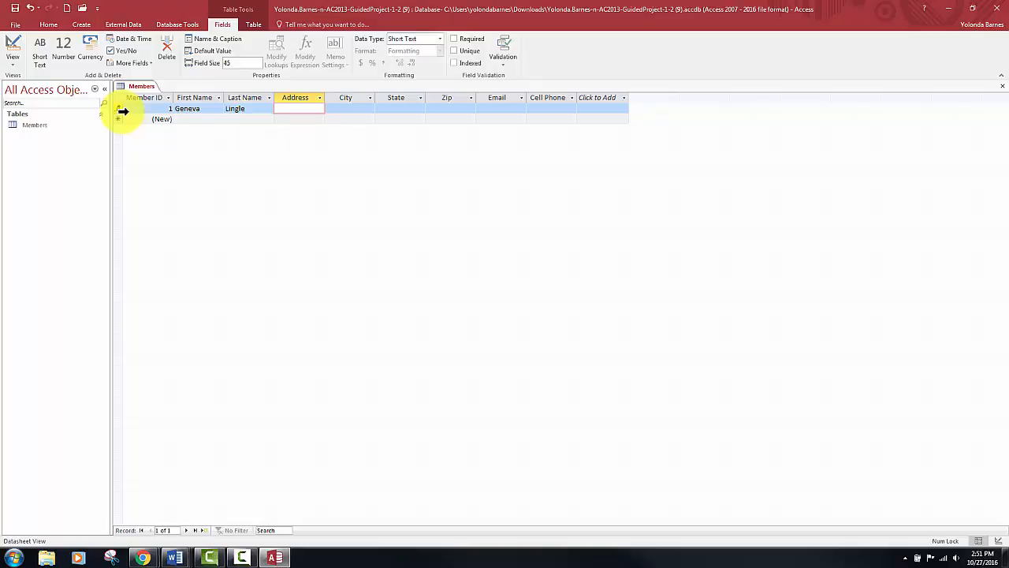
- Fill in the street address for the first member's record
key(Tab)
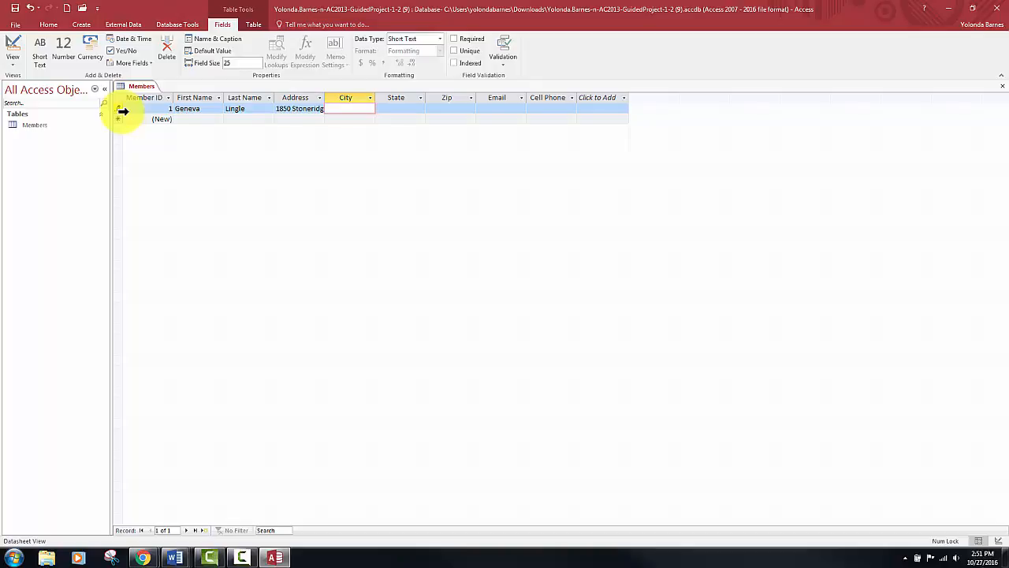
- Fill in the city, two-letter state and Zip code for the first member's record
text(Cameron Park)
key(Tab)
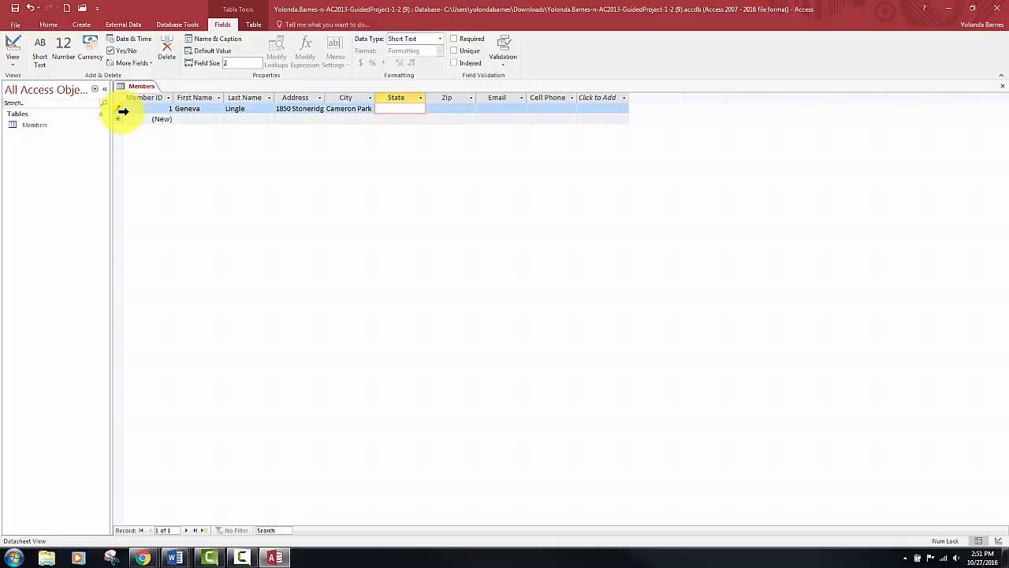
text(CA)
key(Tab)
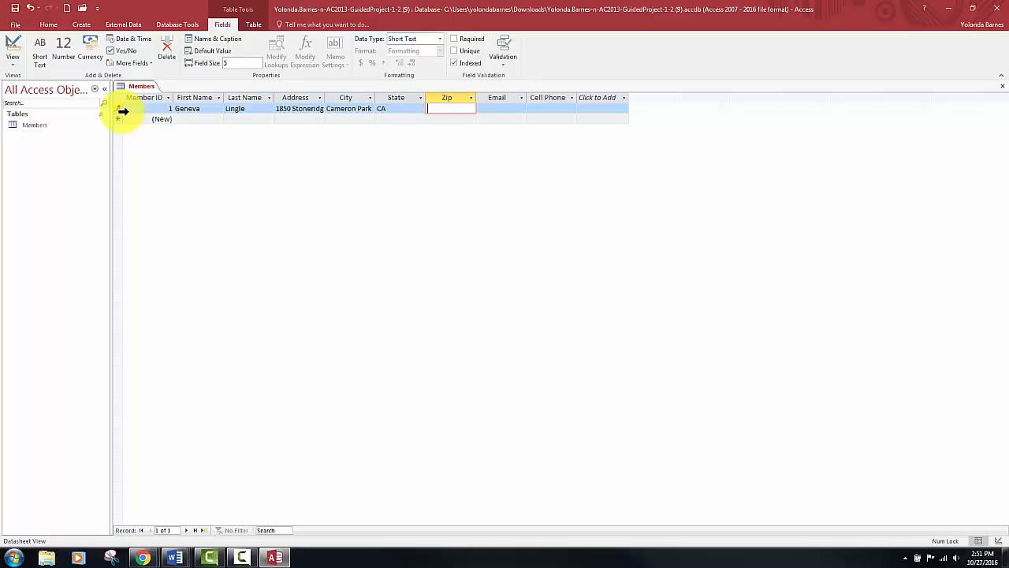
text(95682)
key(Tab)
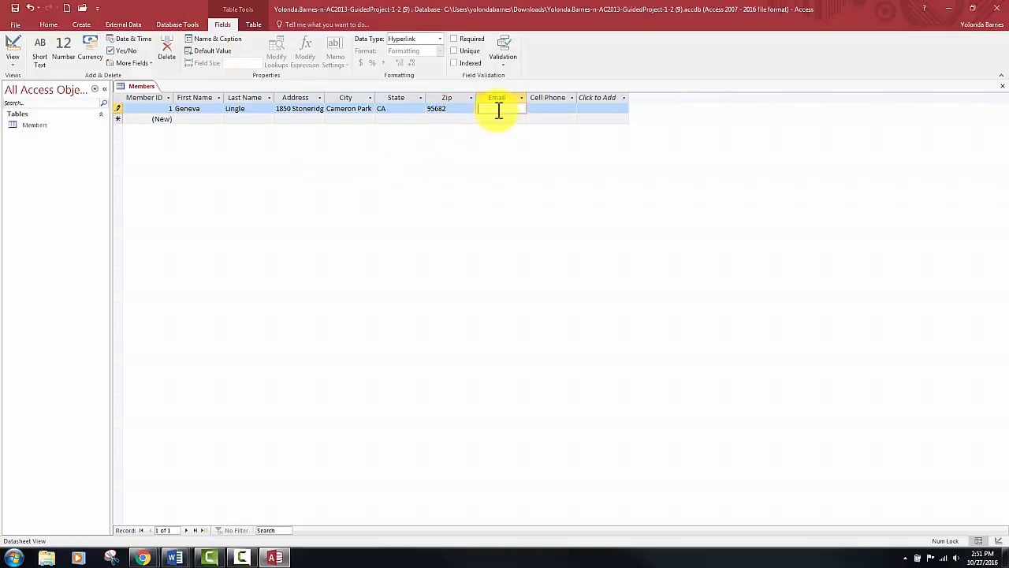
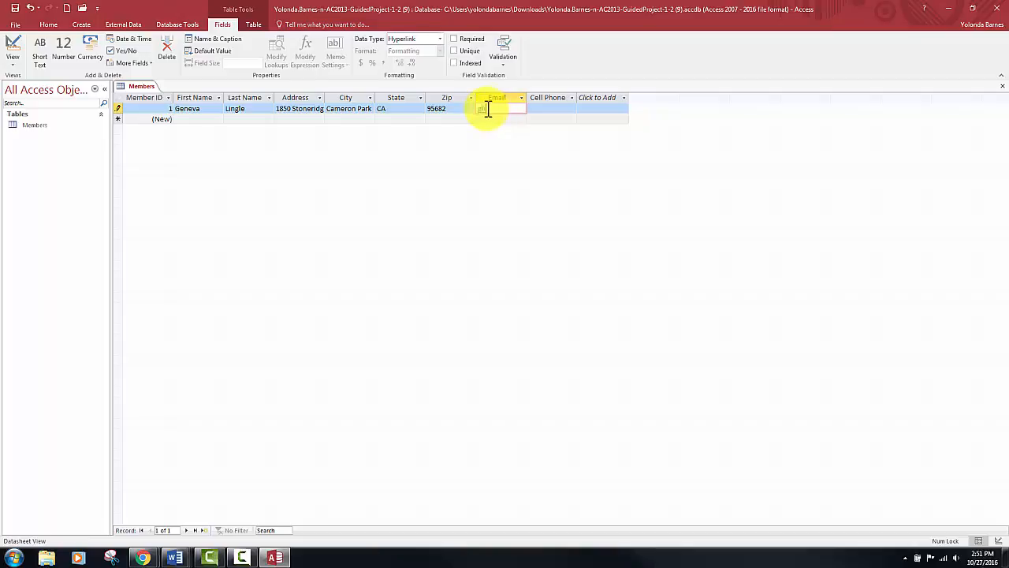
- Enter the first member's email address and cell phone number, completing the record and moving to a new one
key(Tab)
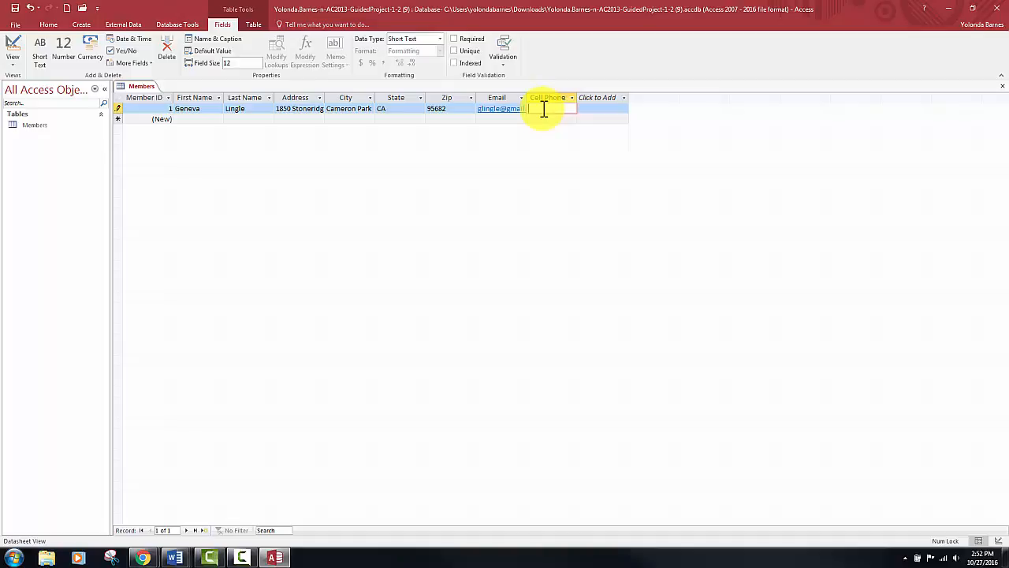
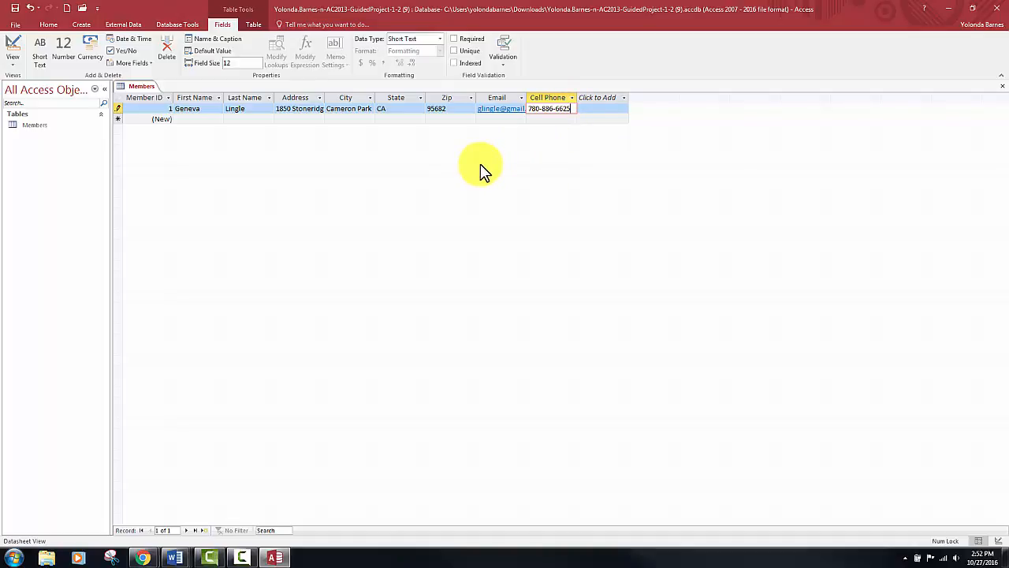
key(Tab)
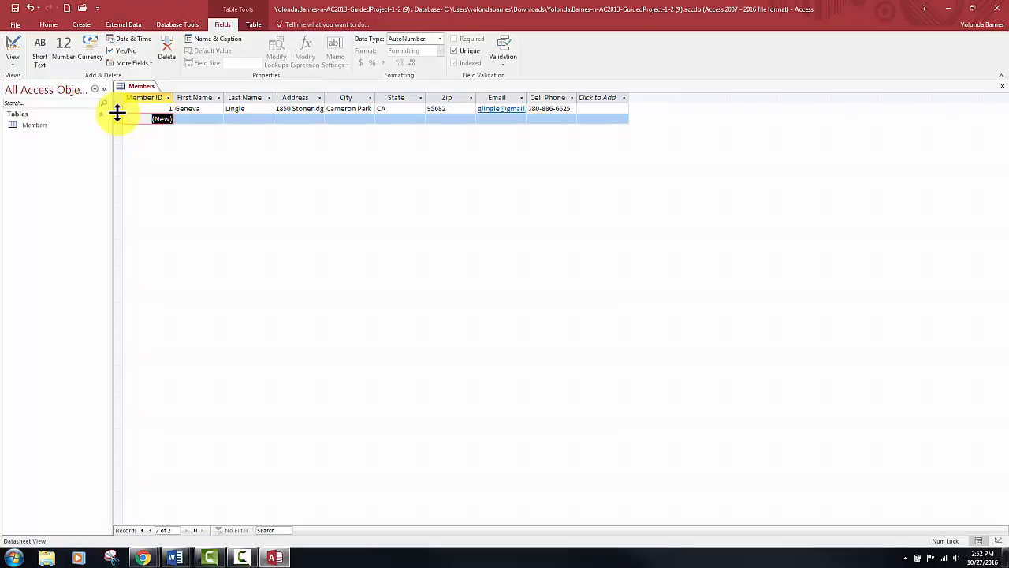
key(Tab)
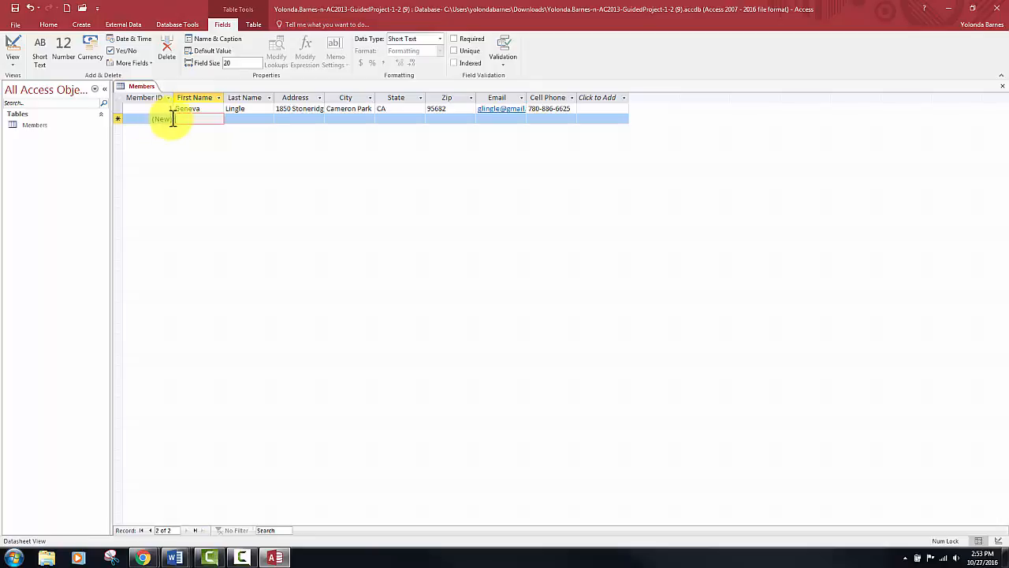
click(604, 101)
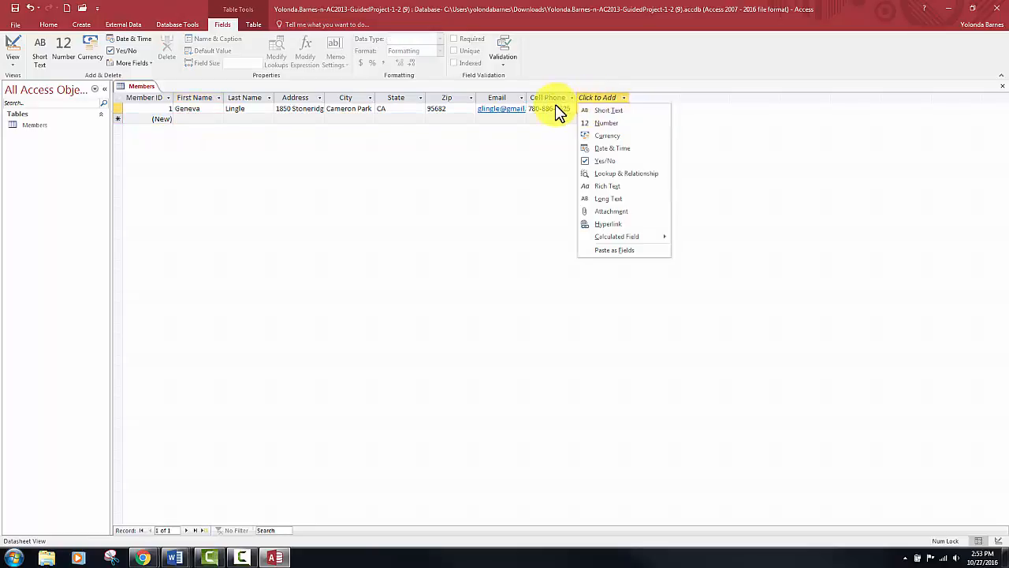
click(557, 108)
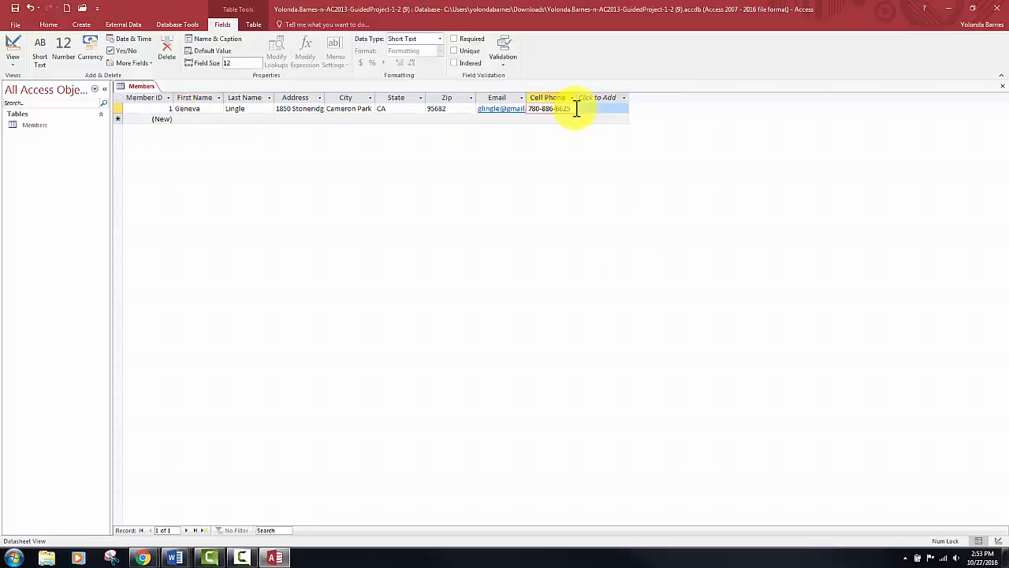
key(Tab)
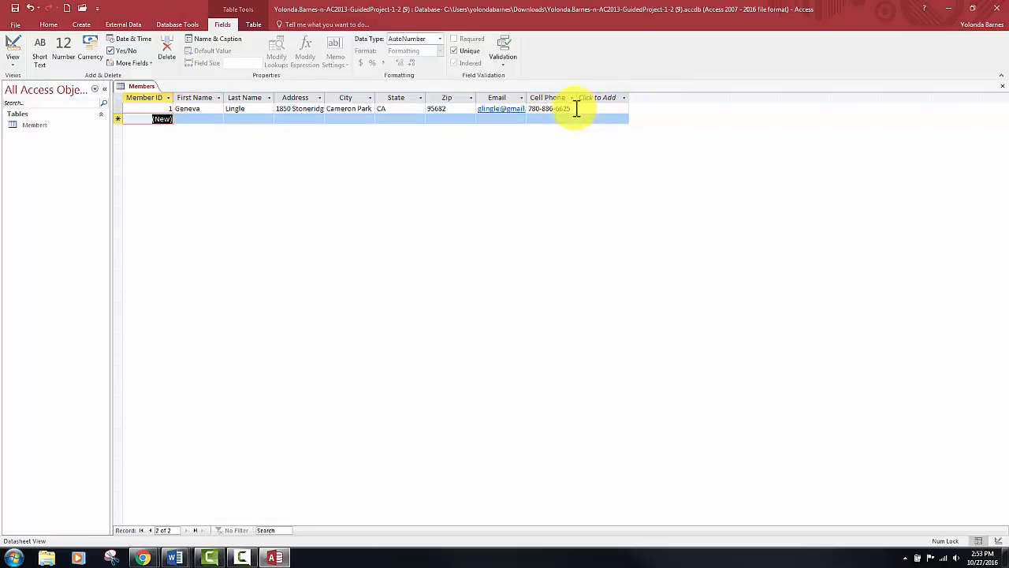
key(Tab)
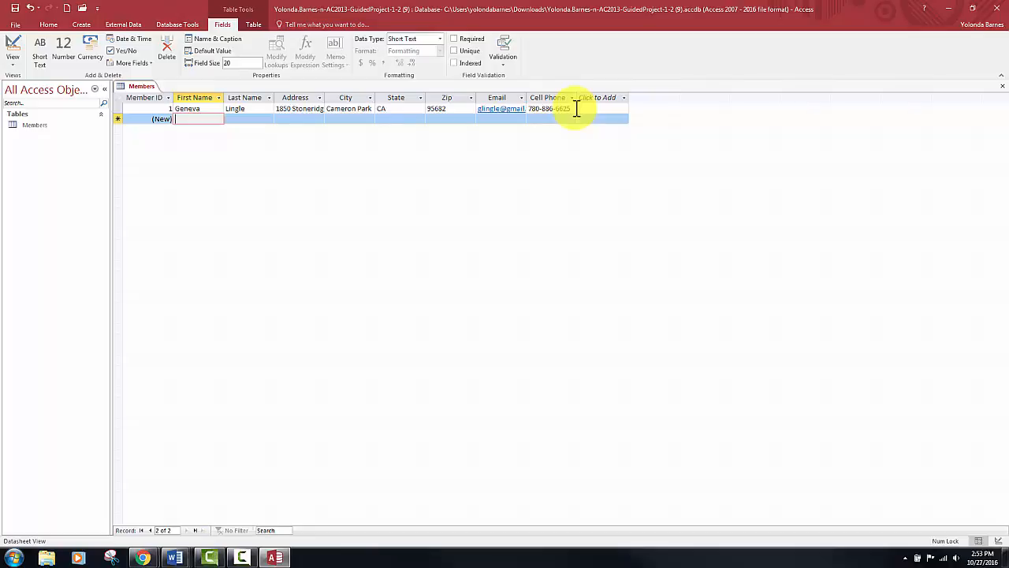
- Enter the second member's first name and last name in the new record
key(Tab)
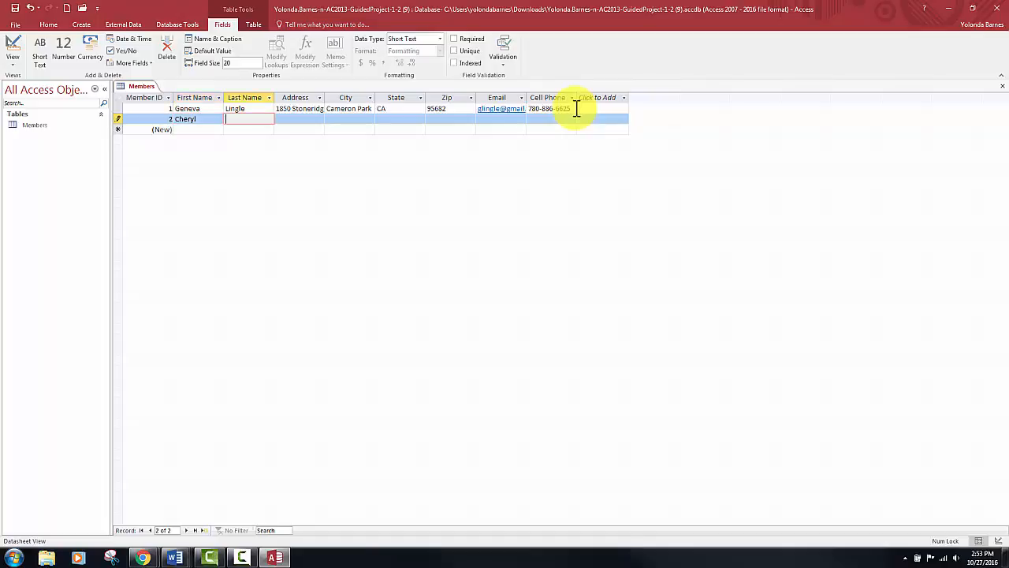
key(Tab)
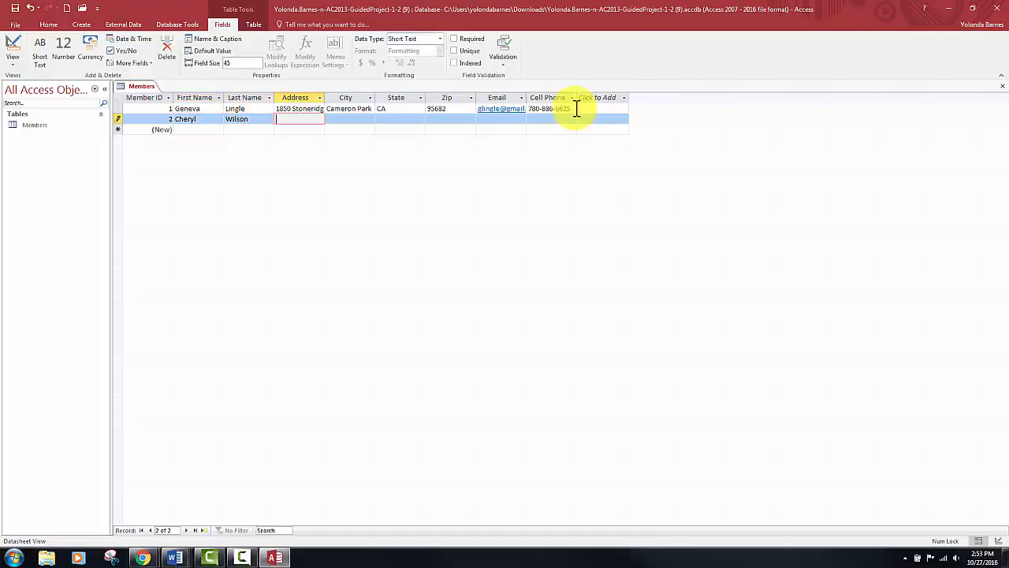
- Fill in the street address and city for the second member's record
key(Tab)
text(Folsom)
key(Tab)
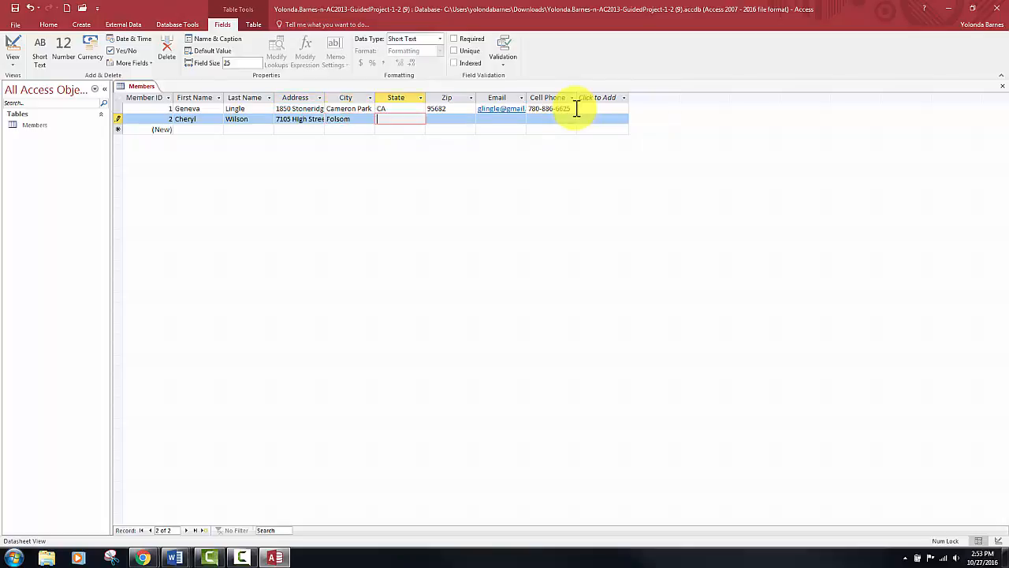
- Fill in the two-letter state and Zip code for the second member's record
text(CA)
key(Tab)
text(9)
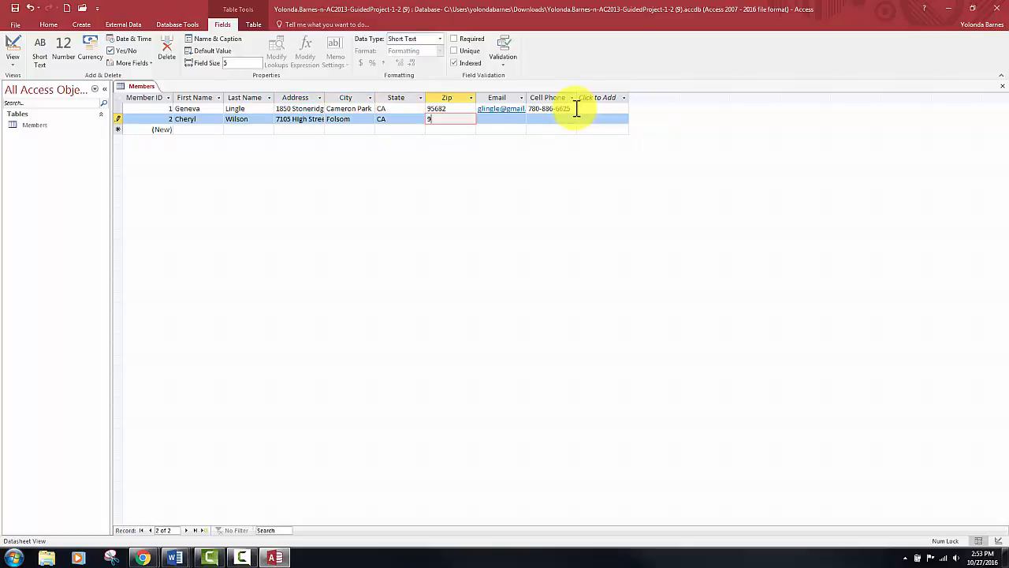
text(5630)
key(Tab)
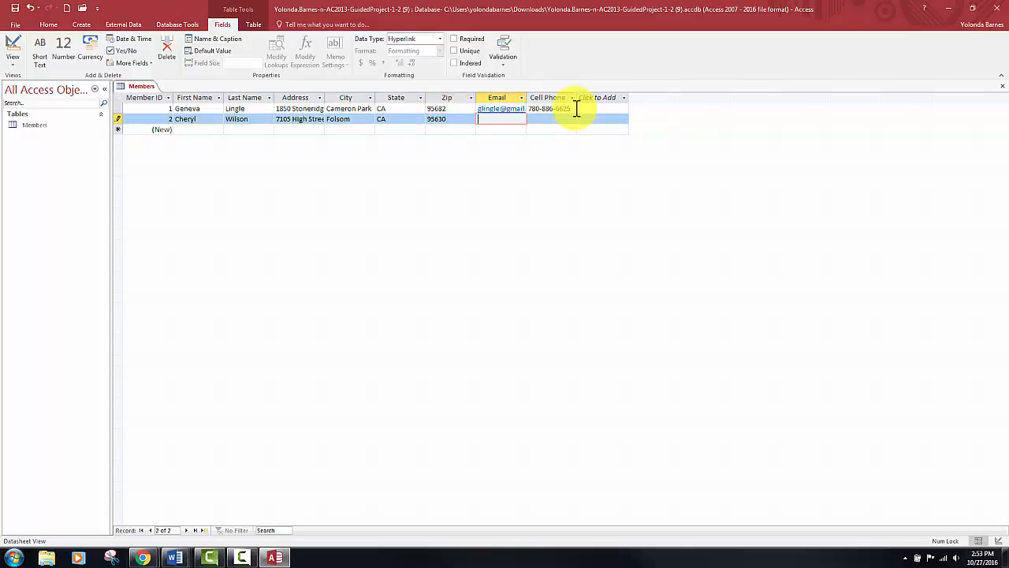
- Enter the second member's email address and cell phone number, completing the record and moving to a new one
key(Tab)
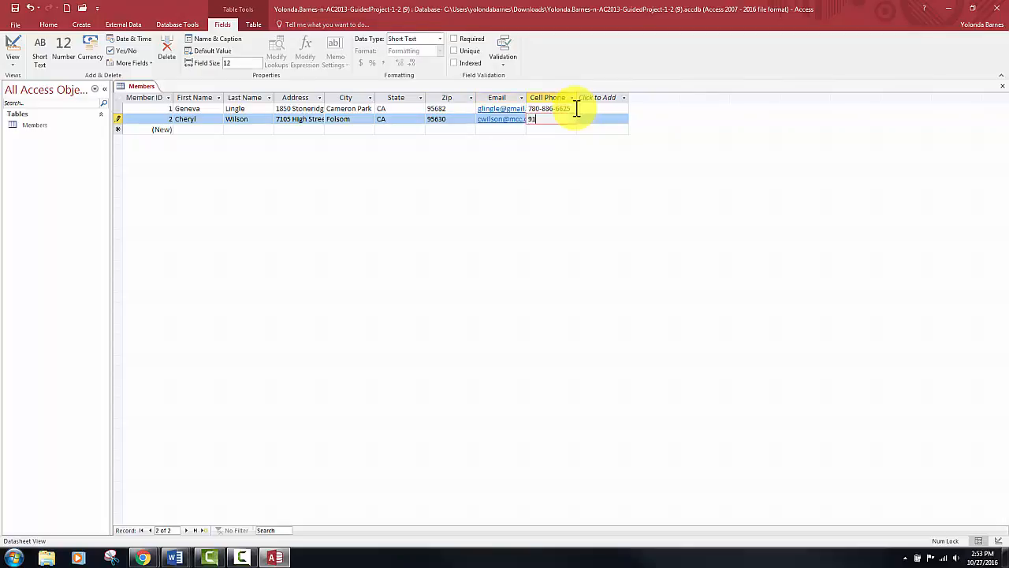
key(Tab)
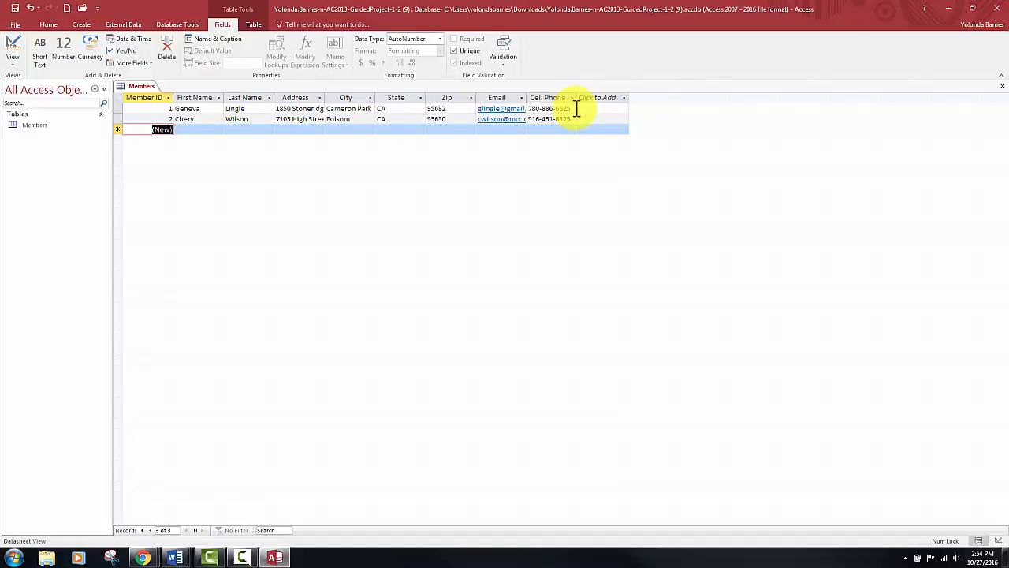
key(Tab)
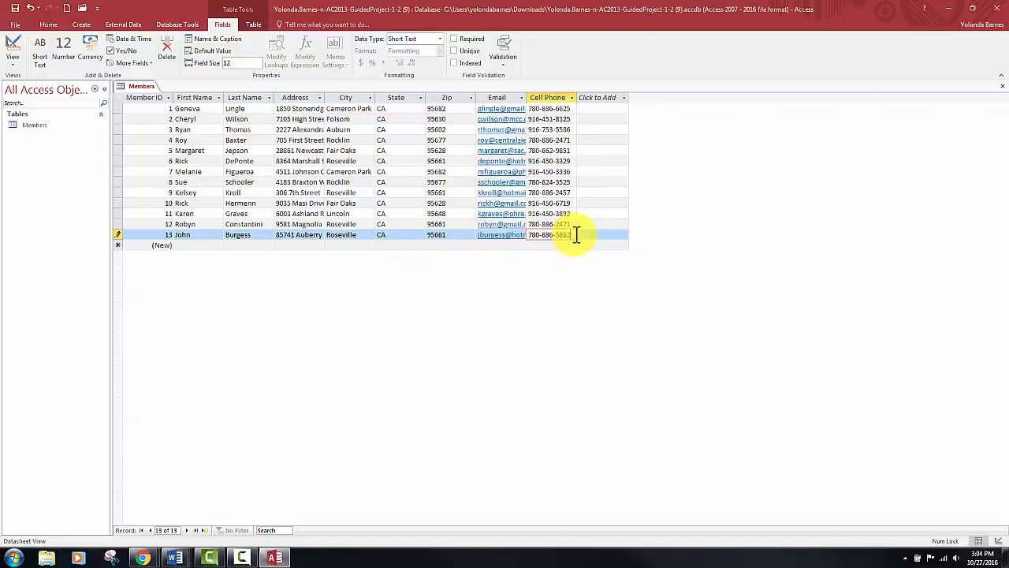
- Start a new record after member 13 and enter the member's first name and last name
key(Tab)
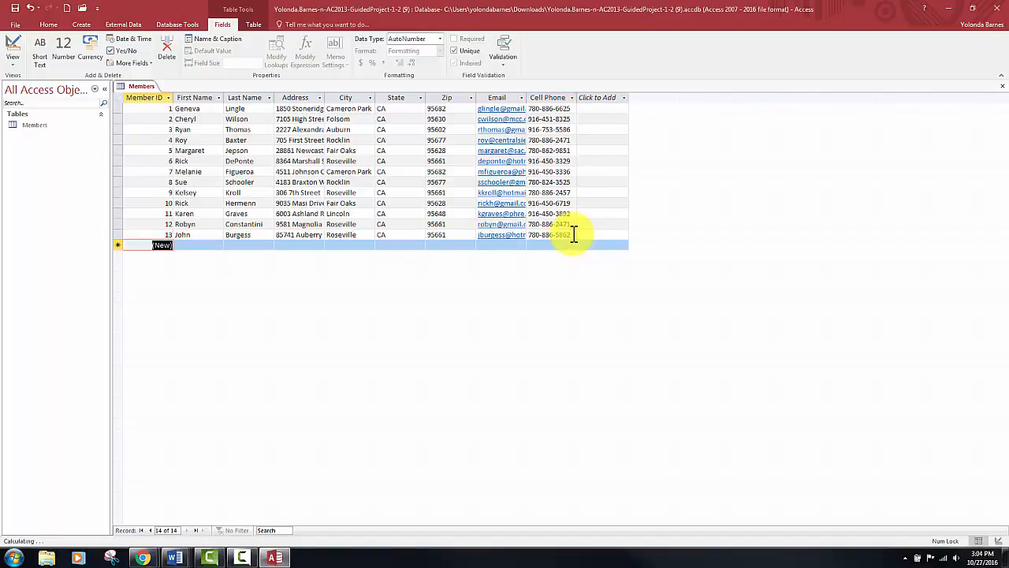
key(Tab)
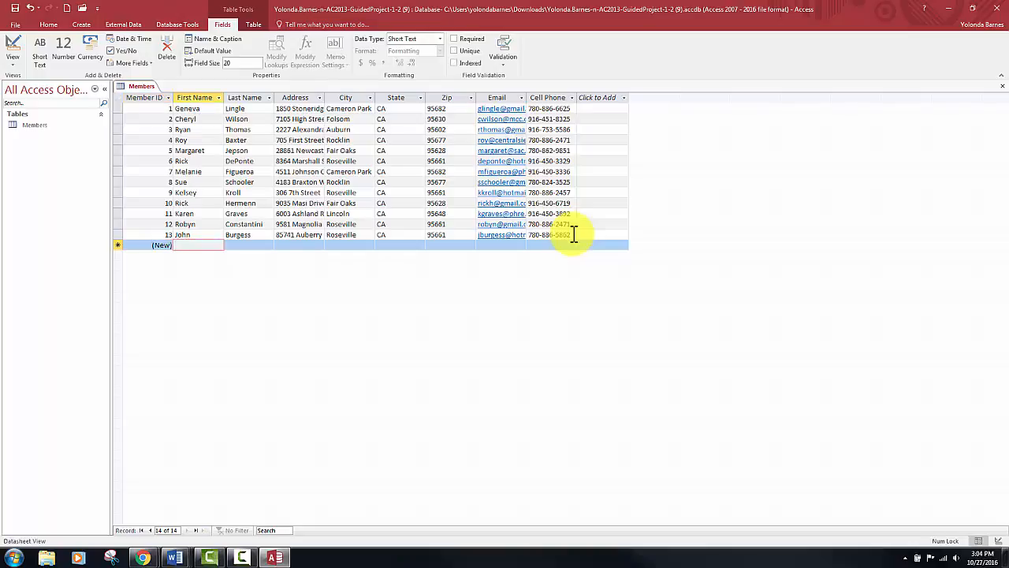
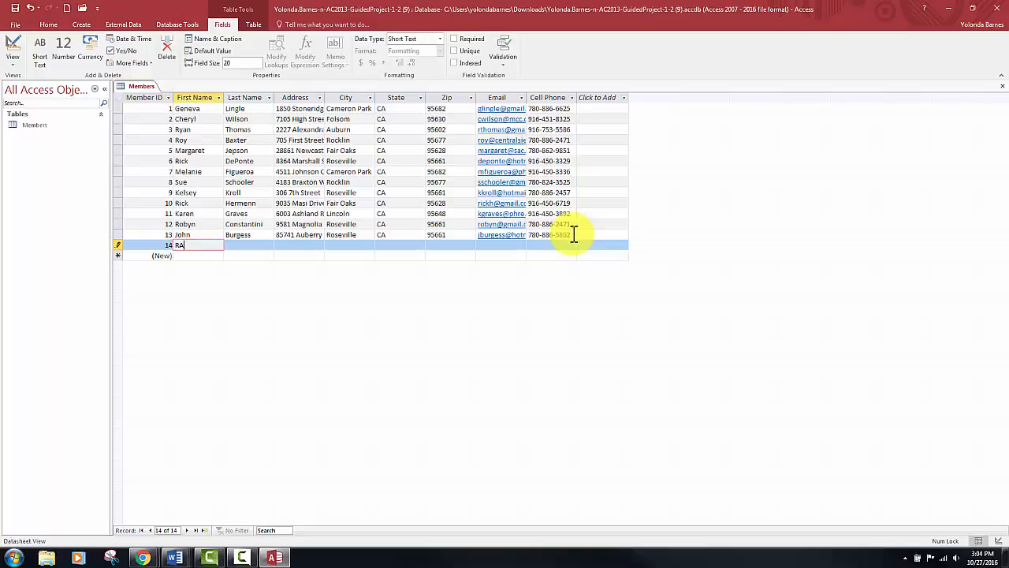
key(Tab)
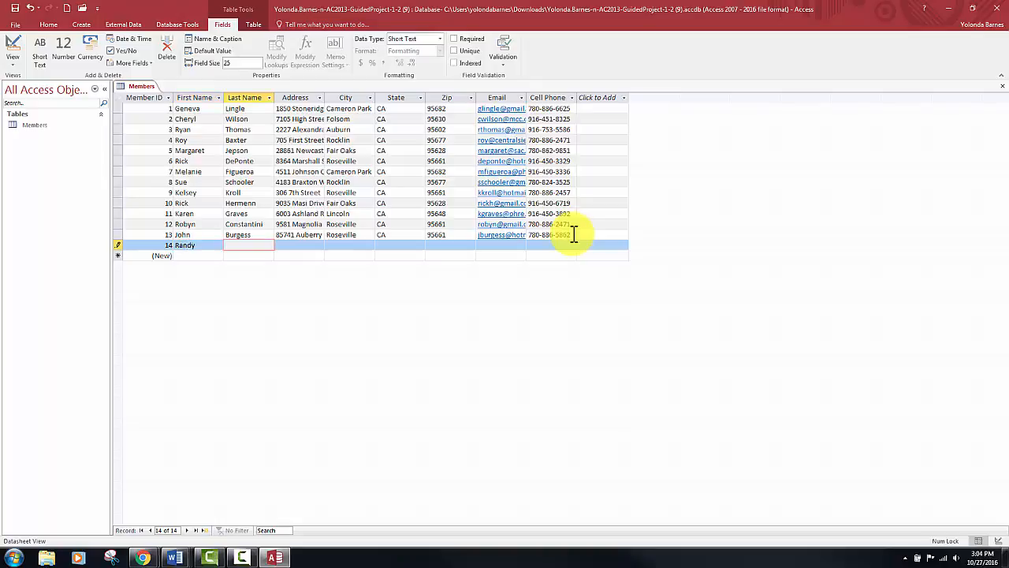
key(Tab)
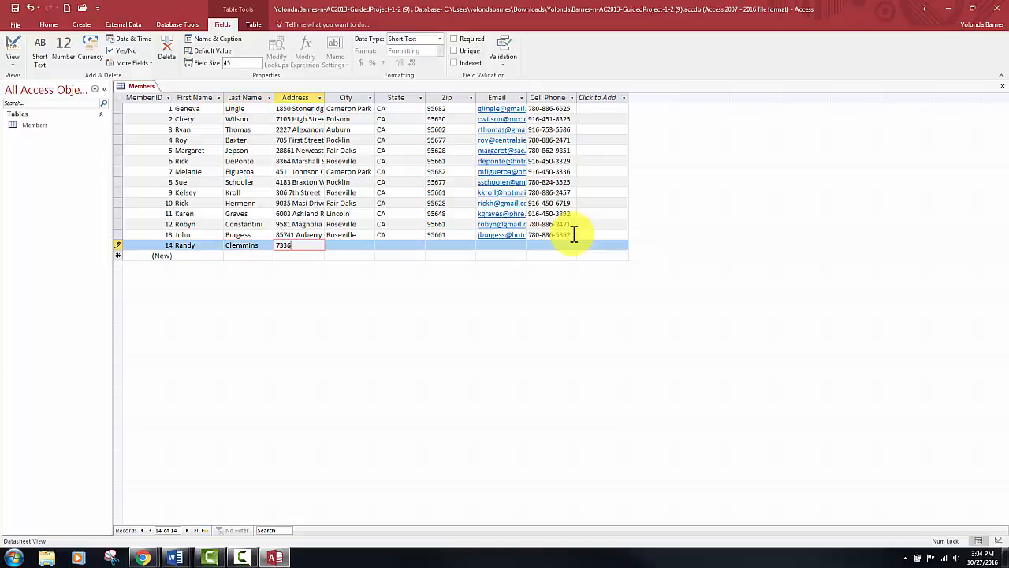
- Fill in the street address for member 14, correcting the spelling of its last word
key(Tab)
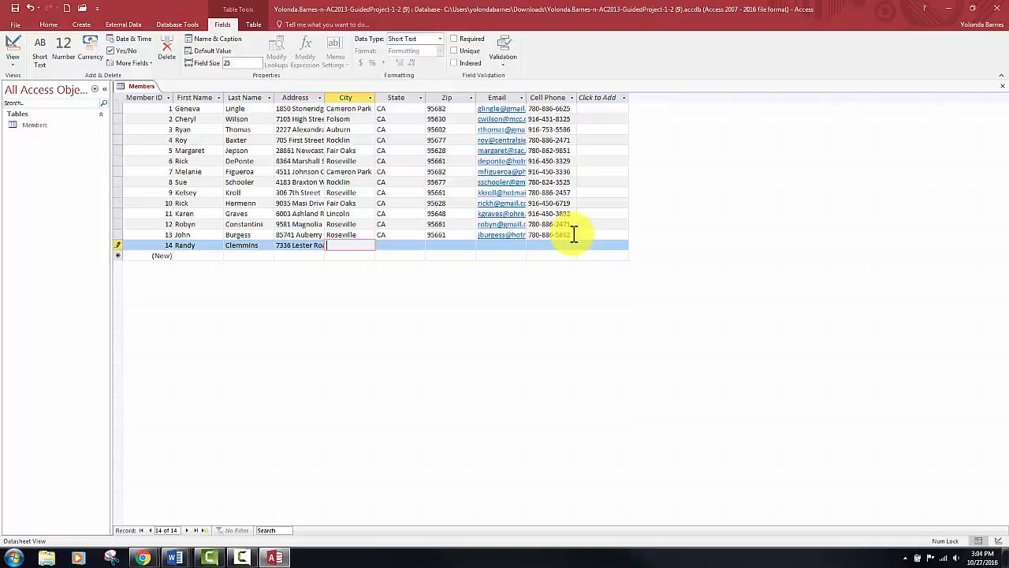
- Fill in the city, two-letter state and Zip code for member 14
text(Aubrun)
key(BackSpace)
key(BackSpace)
key(BackSpace)
text(urn)
key(Tab)
text(CA)
key(Tab)
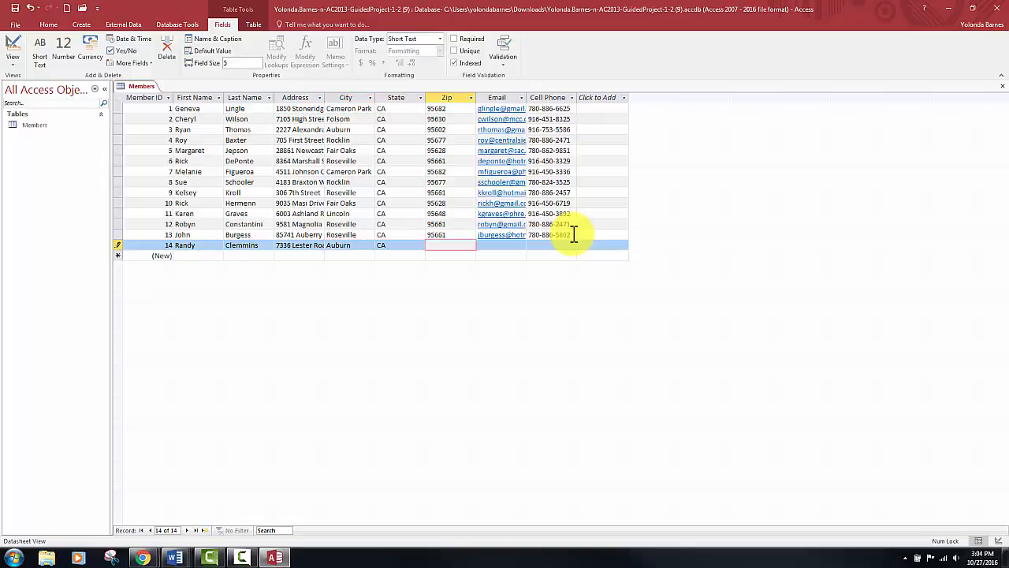
text(95602)
key(Tab)
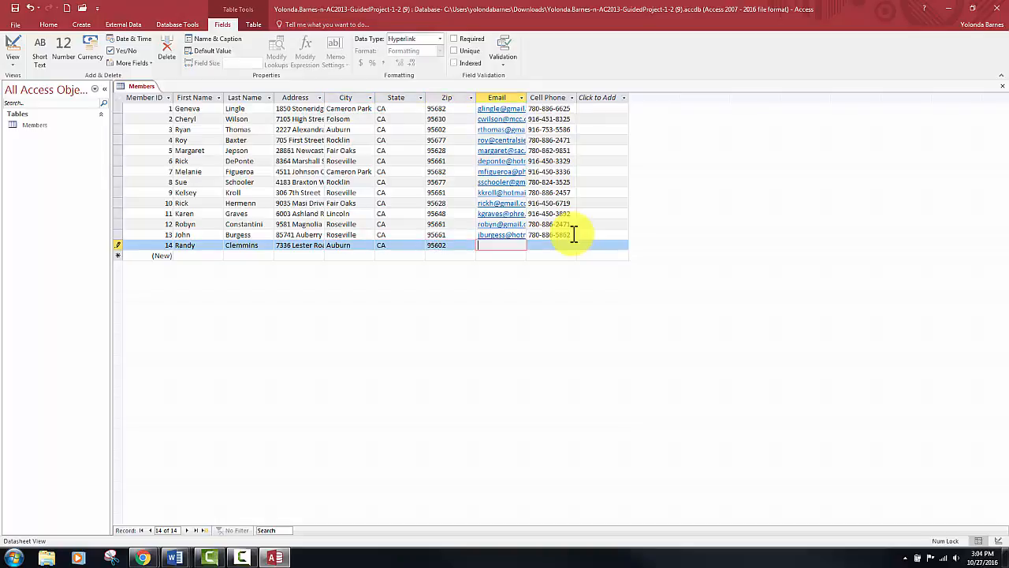
- Enter member 14's email address and cell phone number to complete the record
key(Tab)
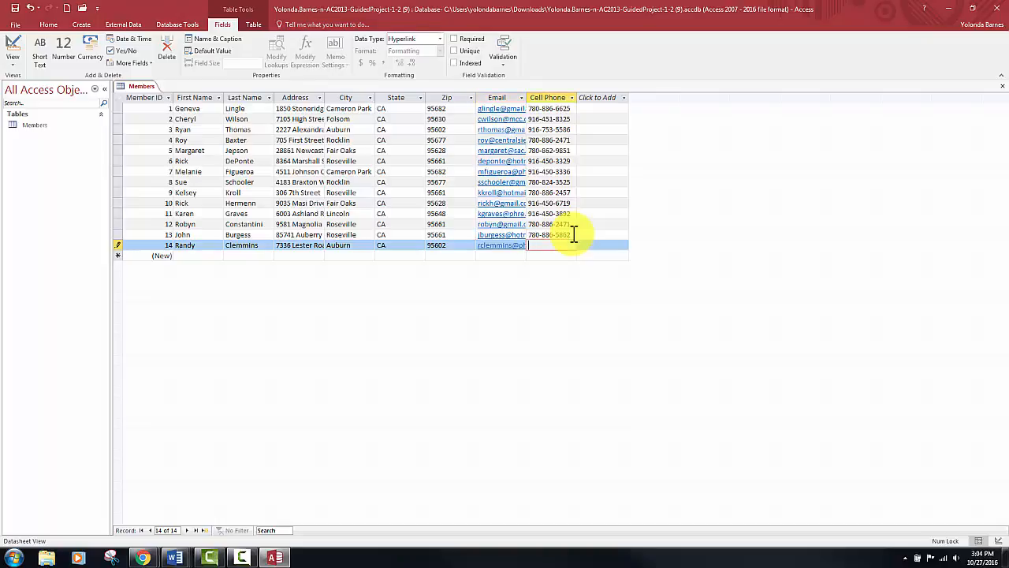
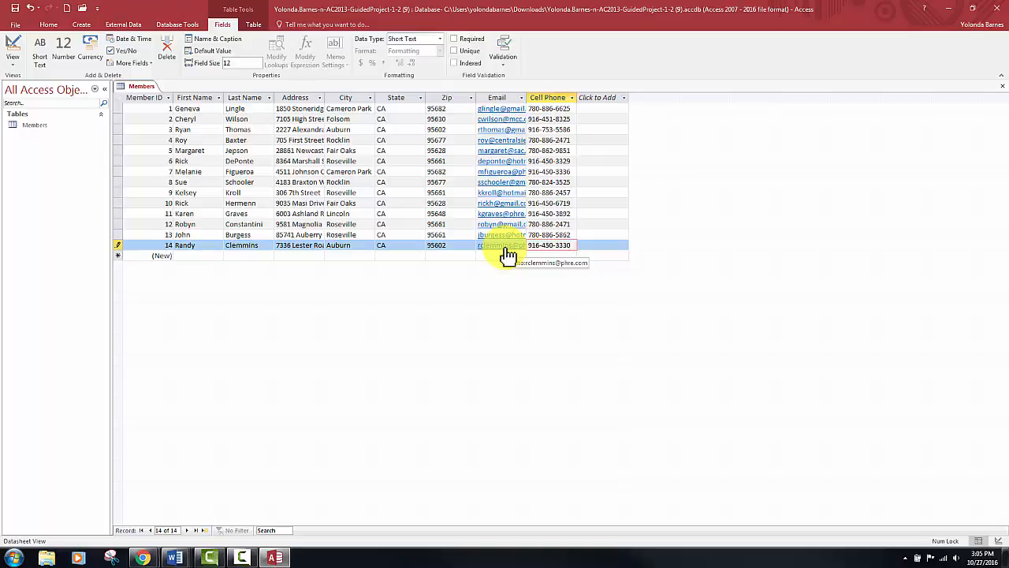
- Set the Zip column's width to 7 and center its values
click(448, 97)
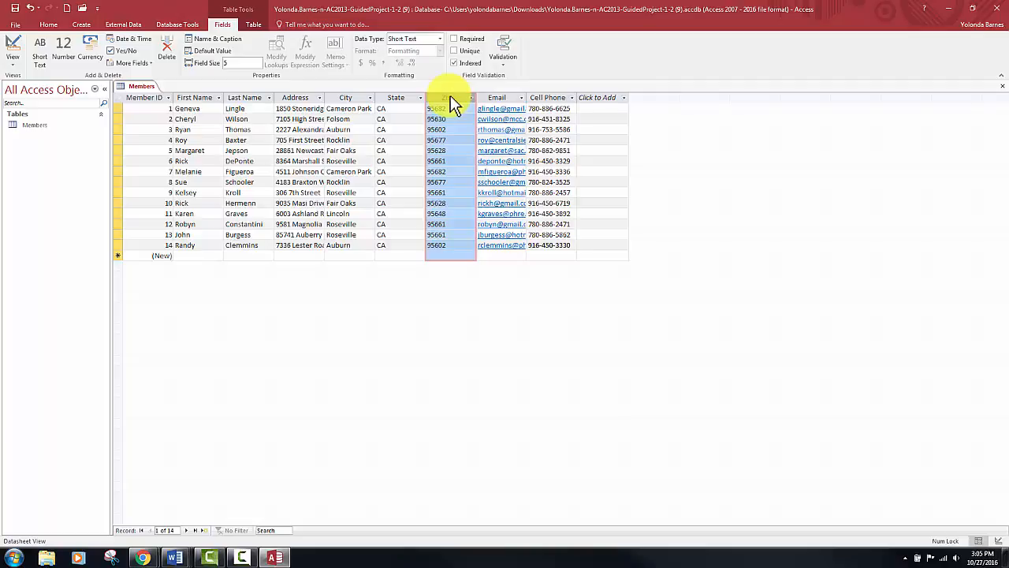
right_click(451, 101)
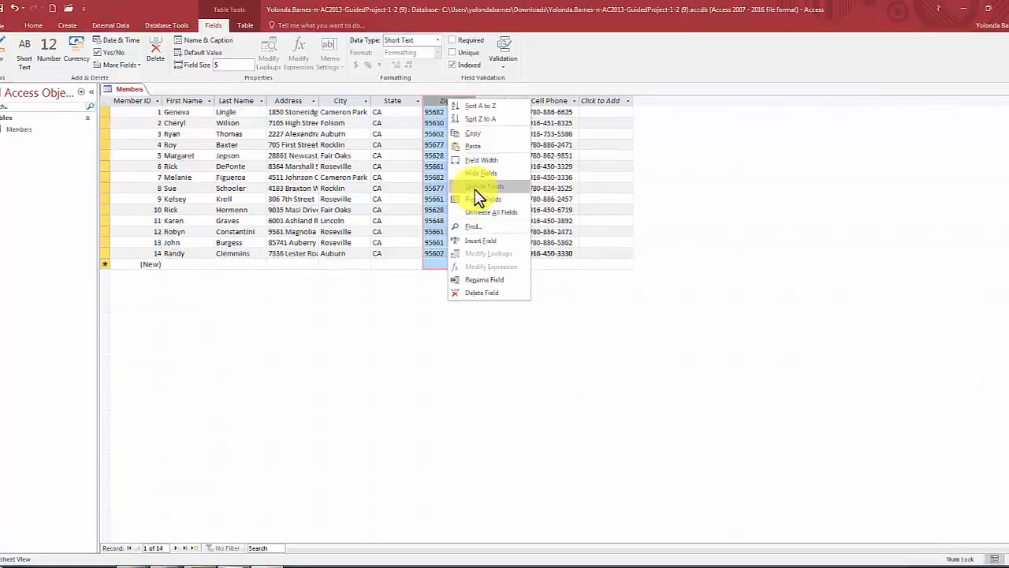
click(481, 160)
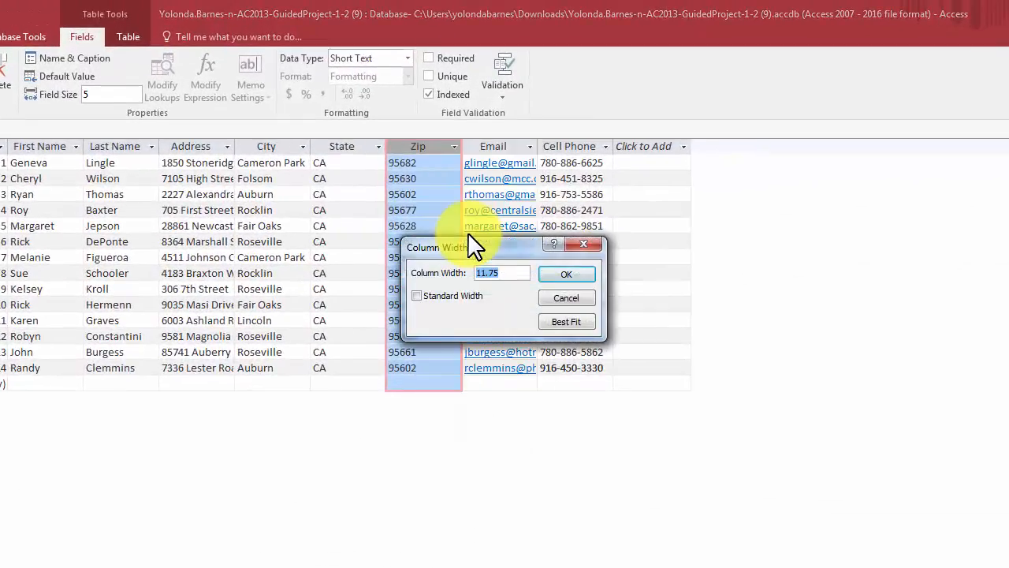
text(7)
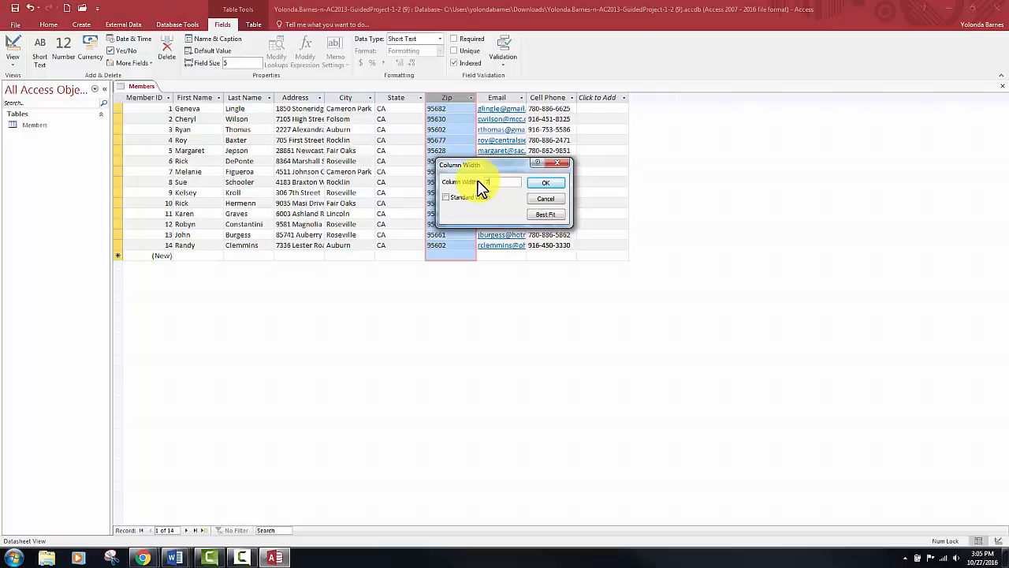
click(563, 186)
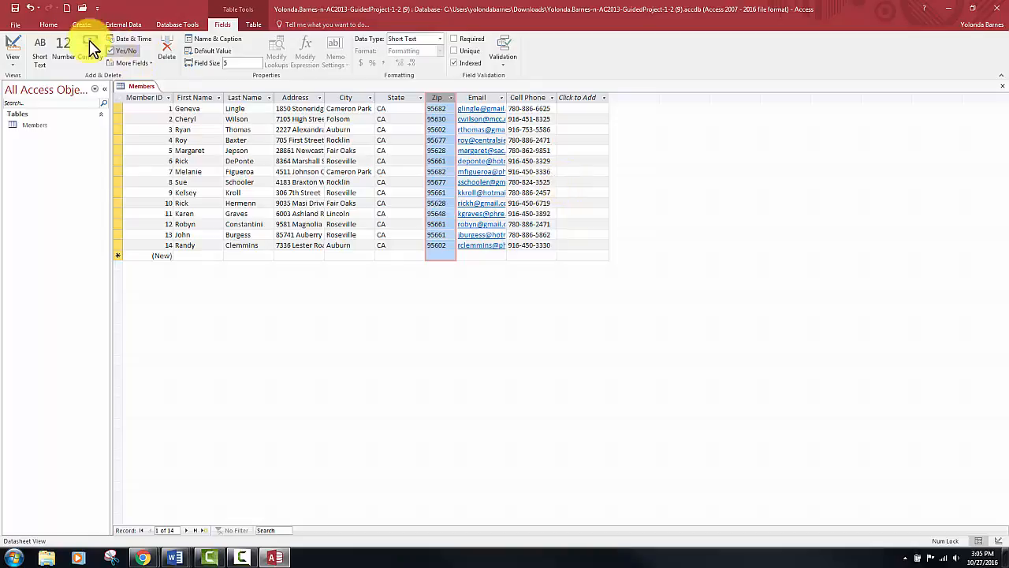
click(49, 24)
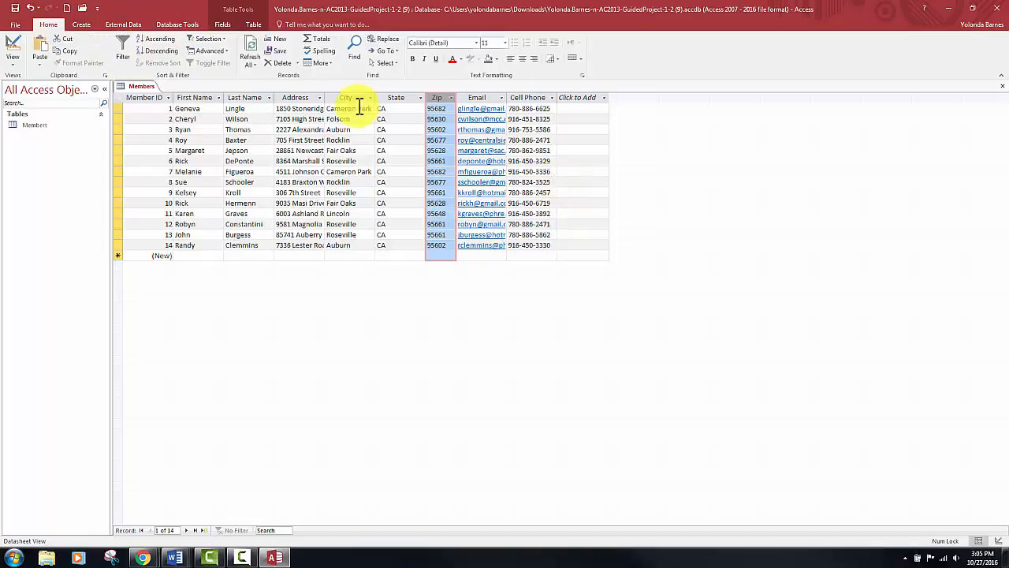
click(528, 59)
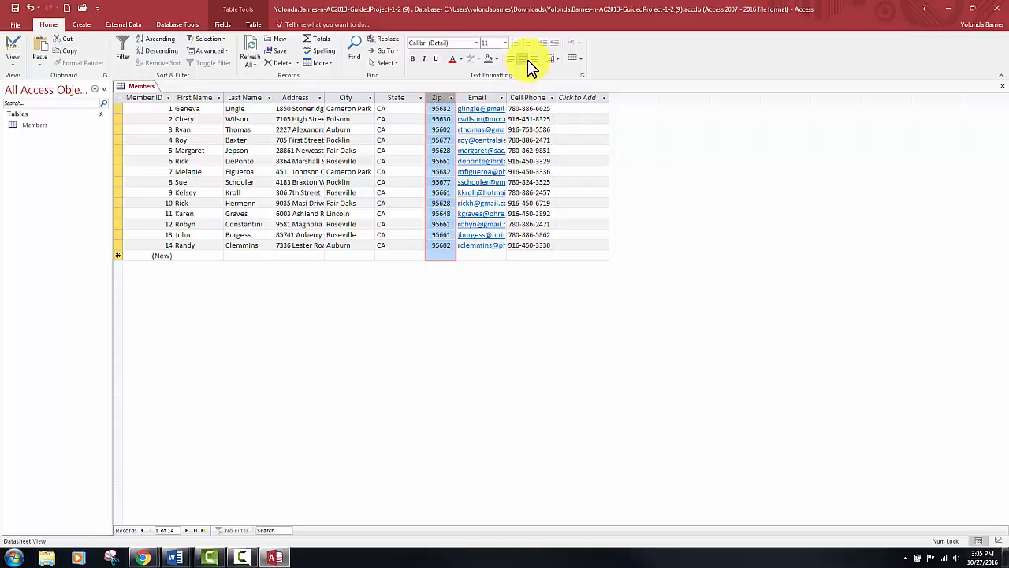
- Fit the State column's width to its contents and center its values
click(391, 98)
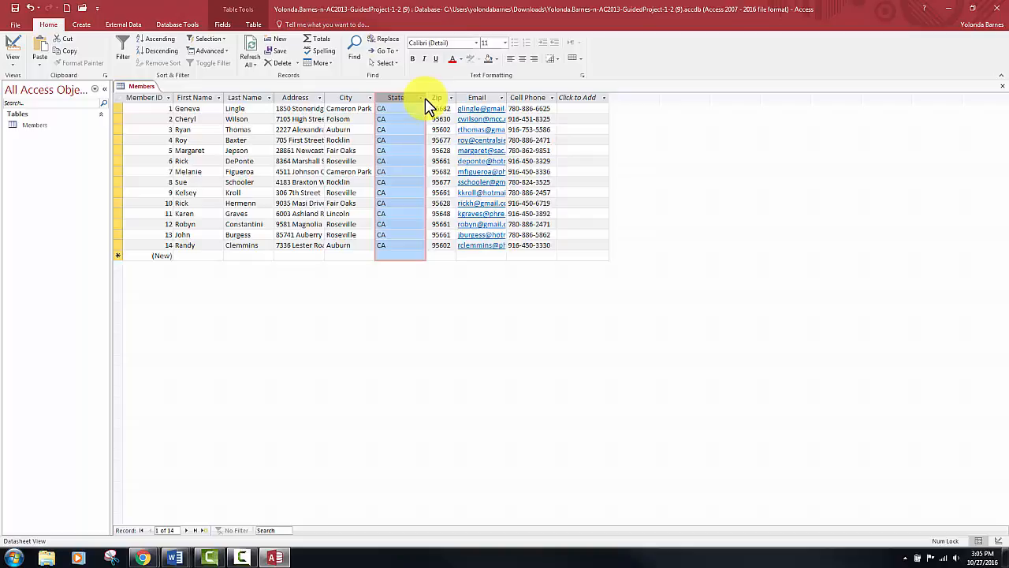
double_click(425, 98)
double_click(425, 97)
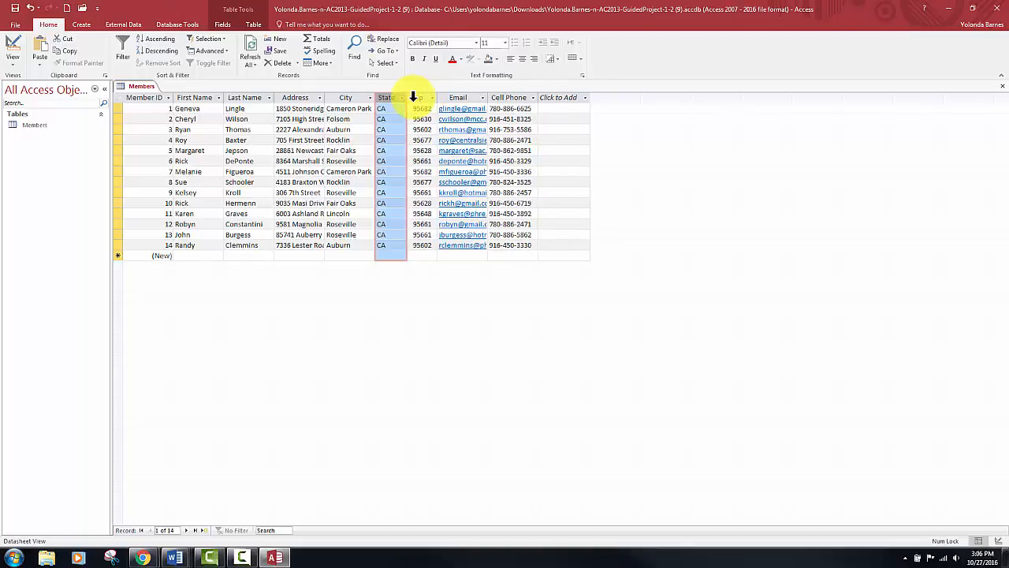
click(523, 59)
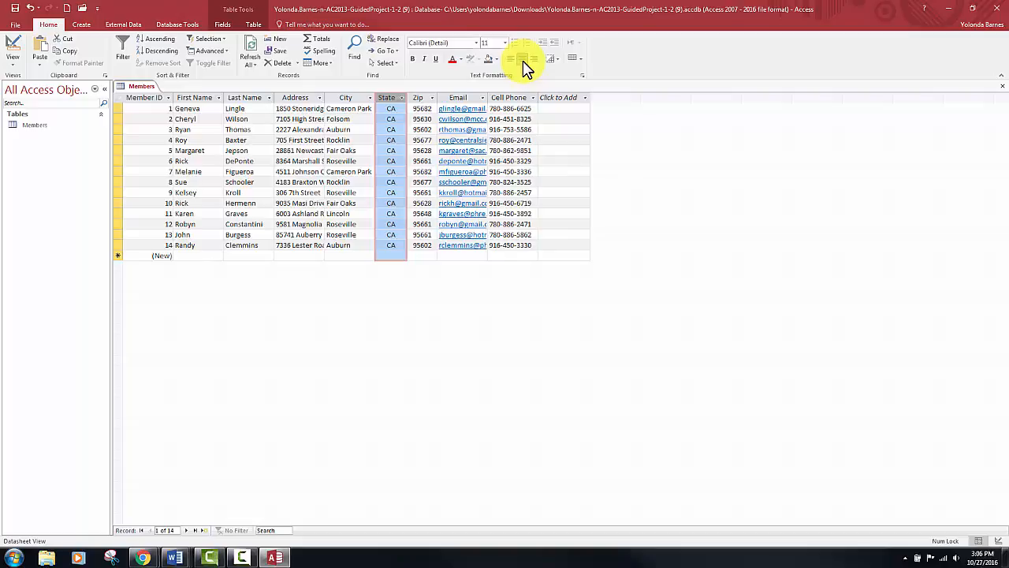
- Change the datasheet's alternate row color to a light blue-gray theme color
click(581, 63)
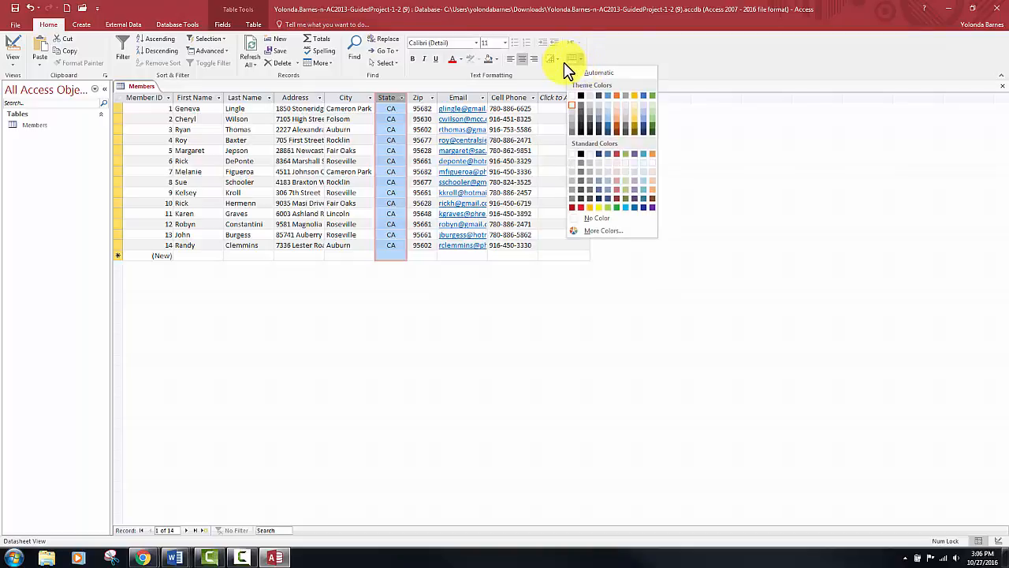
click(604, 111)
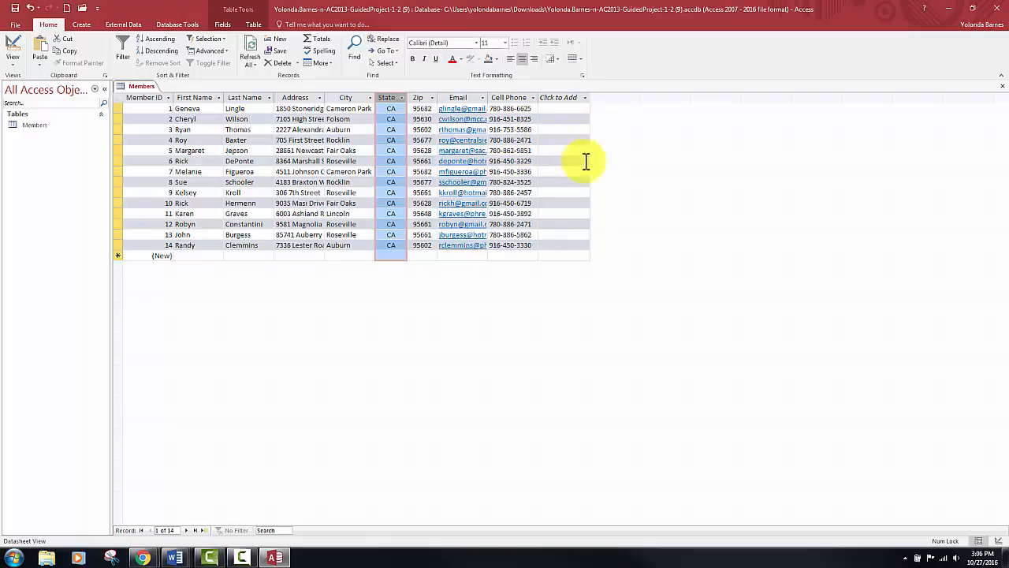
click(151, 107)
click(154, 119)
click(154, 130)
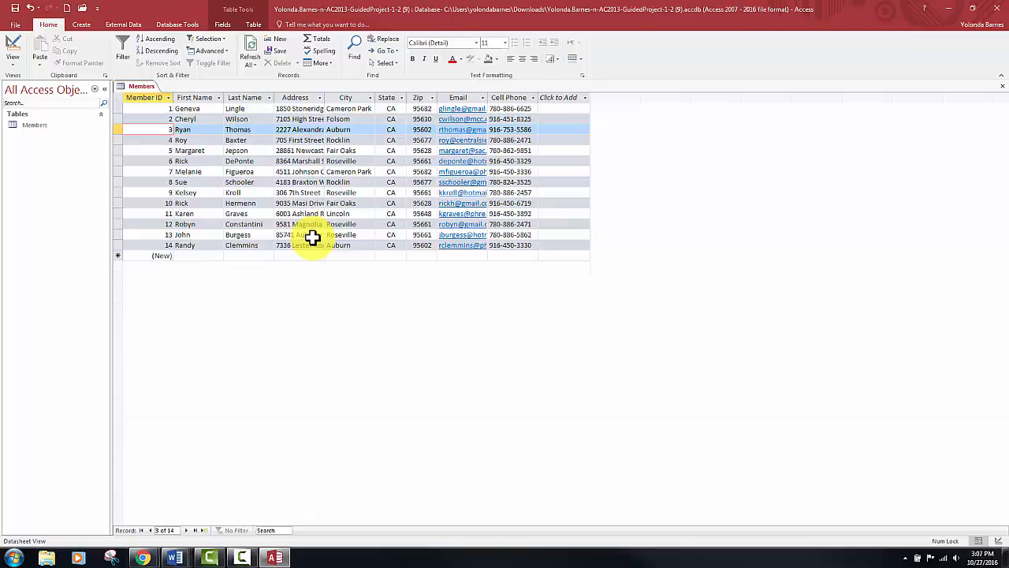
- Sort the member records by City from A to Z, and remove the sort
click(370, 98)
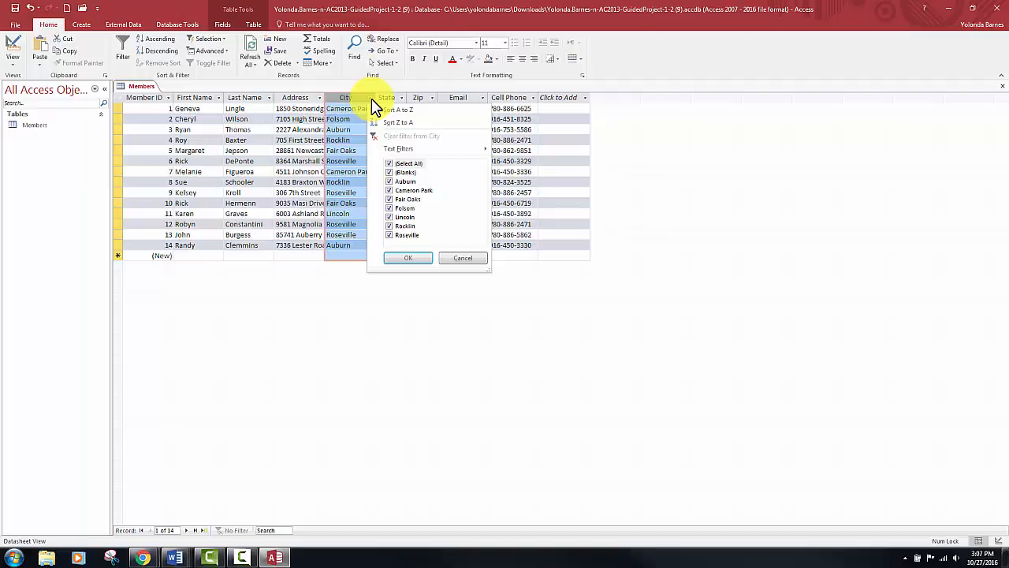
click(389, 111)
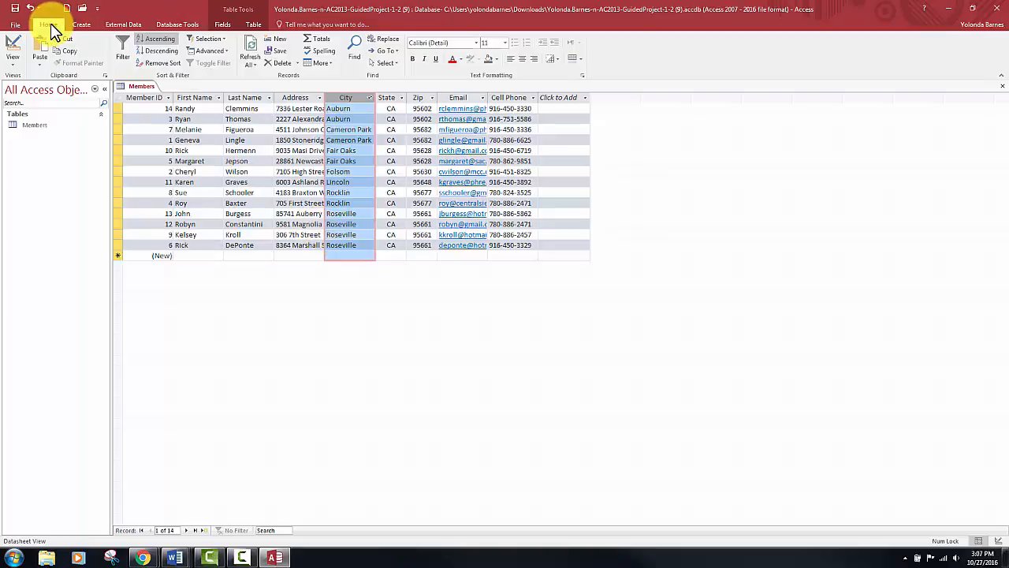
click(167, 66)
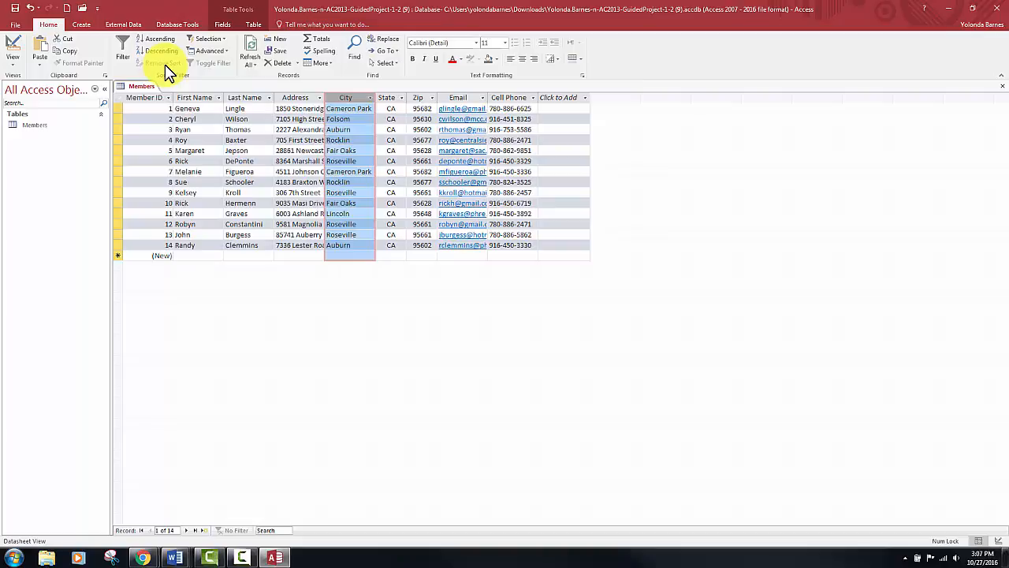
- Move the Zip column between the First Name and Last Name columns
click(419, 96)
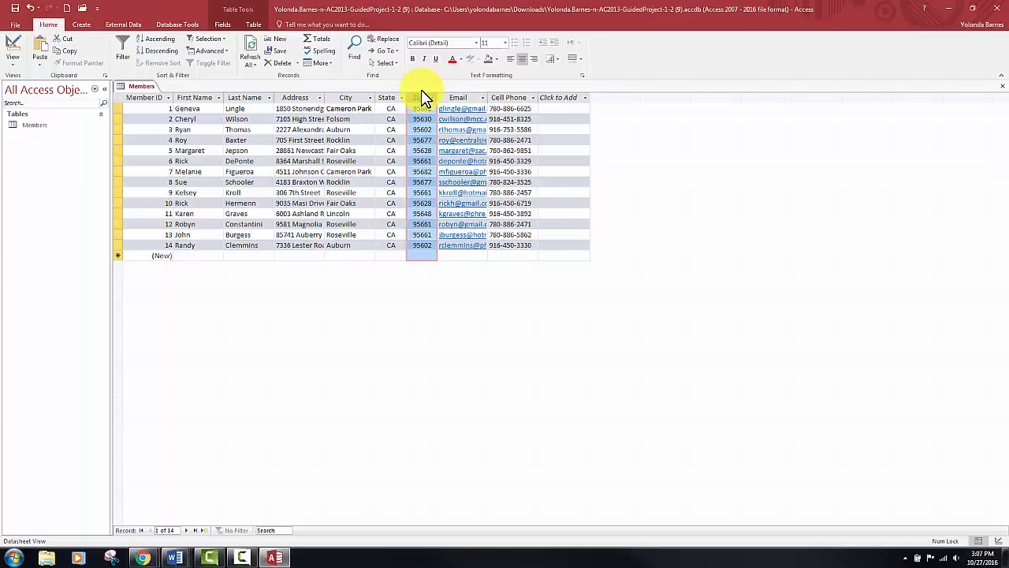
drag(423, 94, 232, 101)
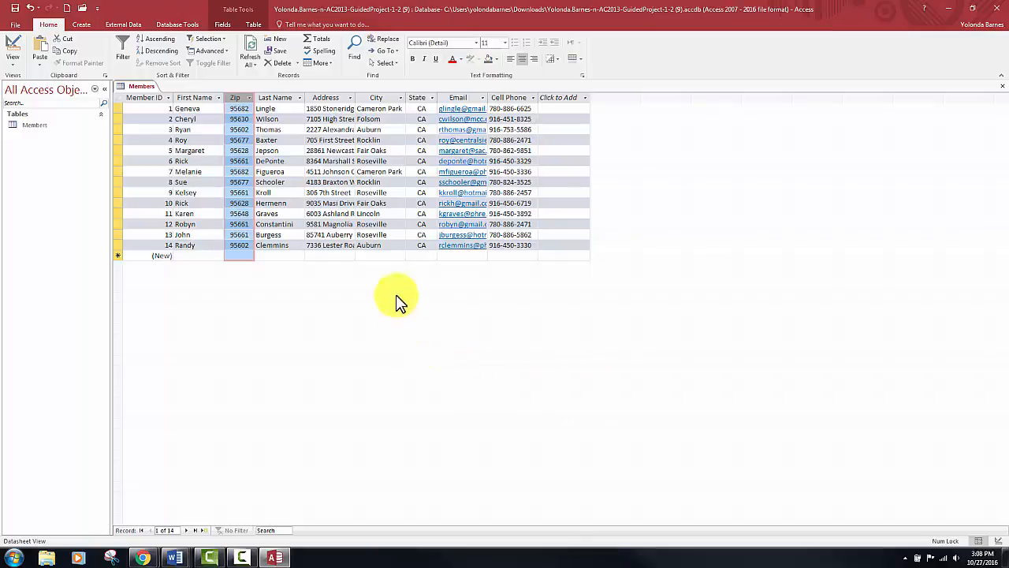
click(329, 224)
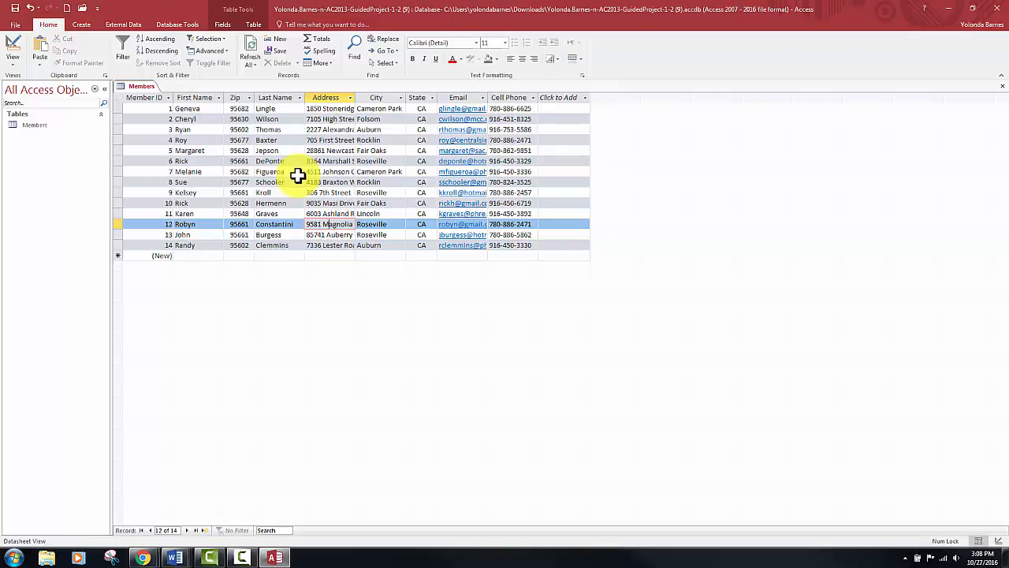
- Sort the records in ascending order by Zip and Last Name together, and remove the sort
click(242, 97)
drag(242, 98, 280, 99)
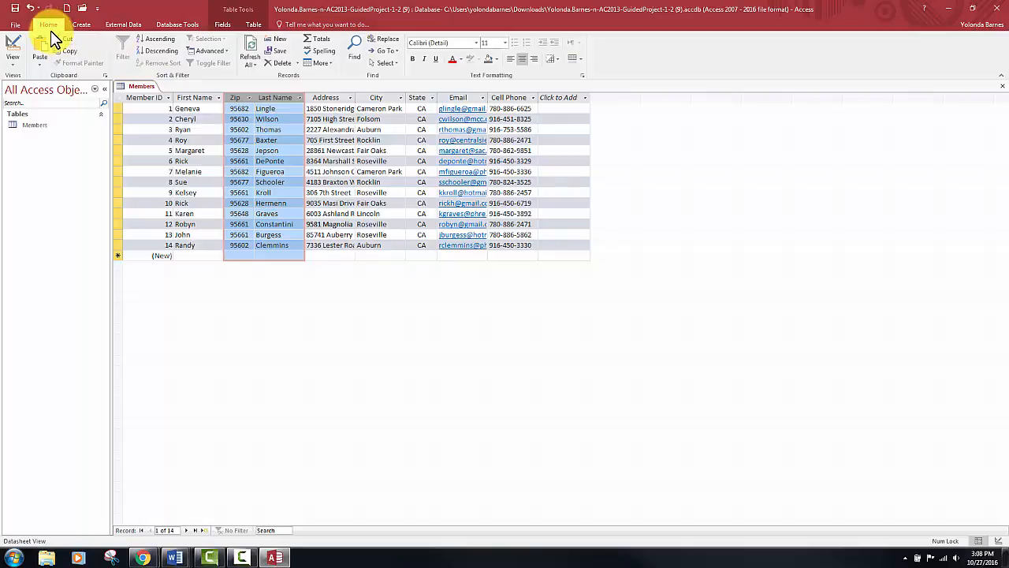
click(158, 40)
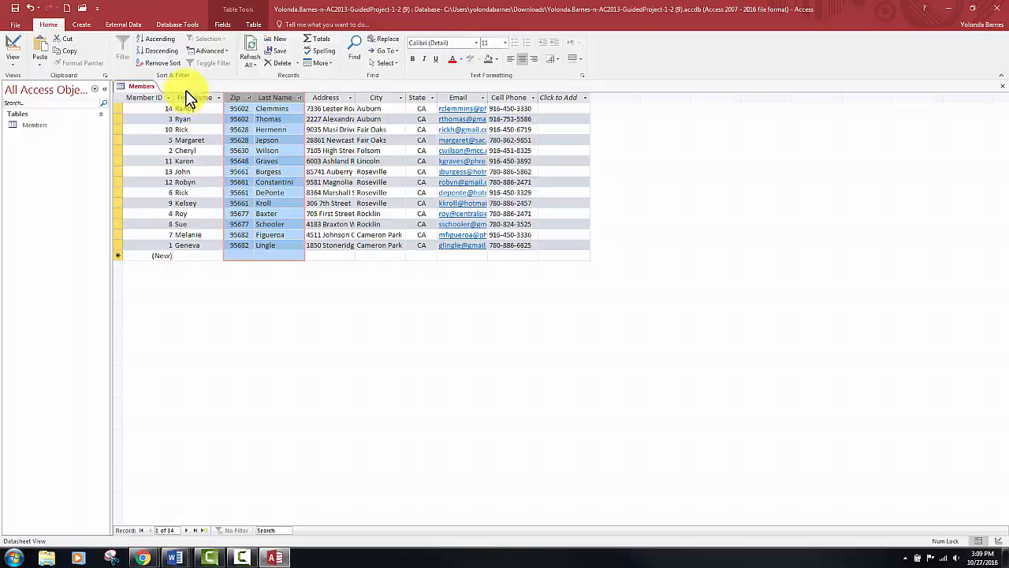
click(163, 65)
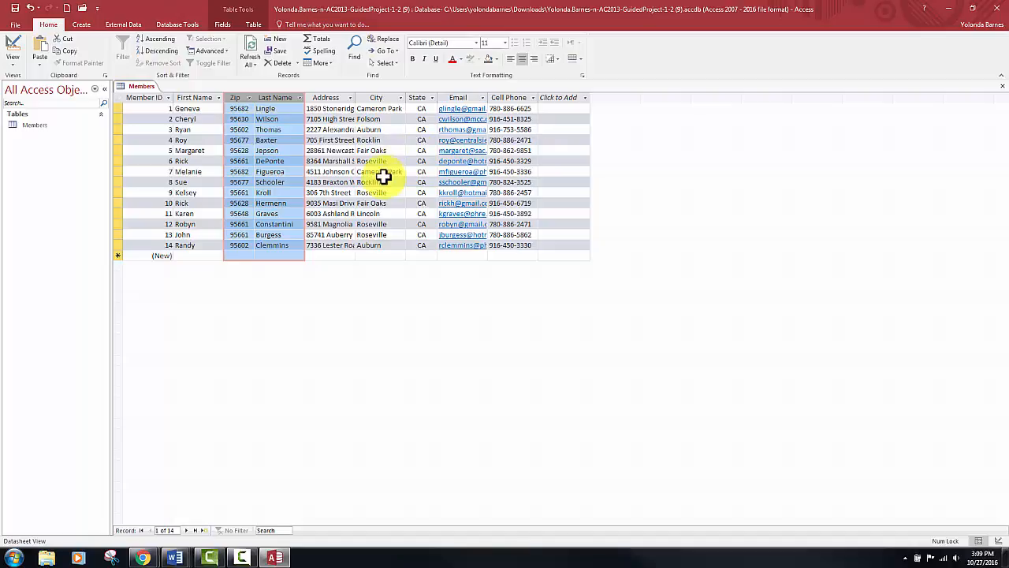
click(356, 178)
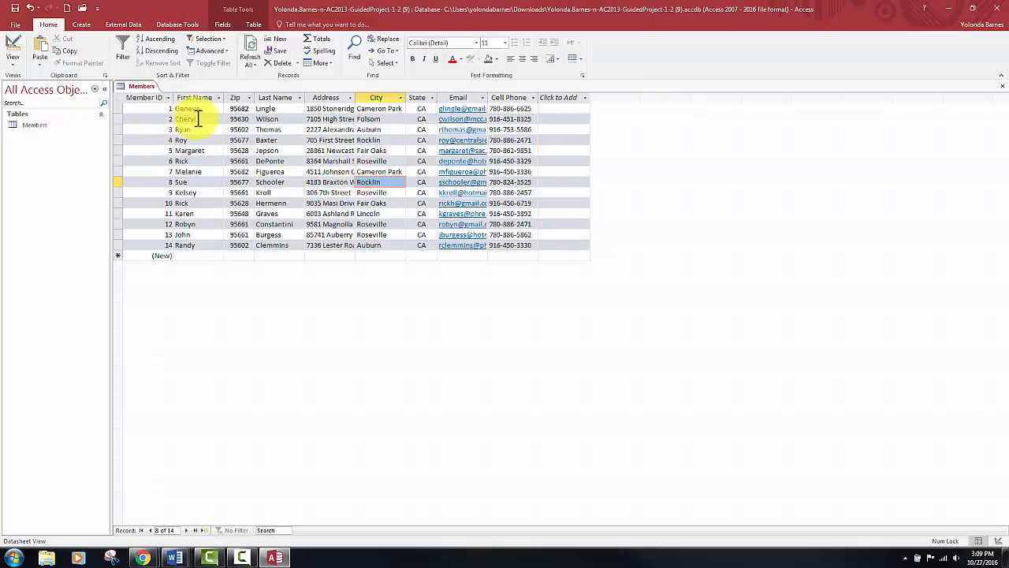
- Filter the records to cell phone numbers beginning with 916, and clear the filter from Cell Phone
double_click(501, 119)
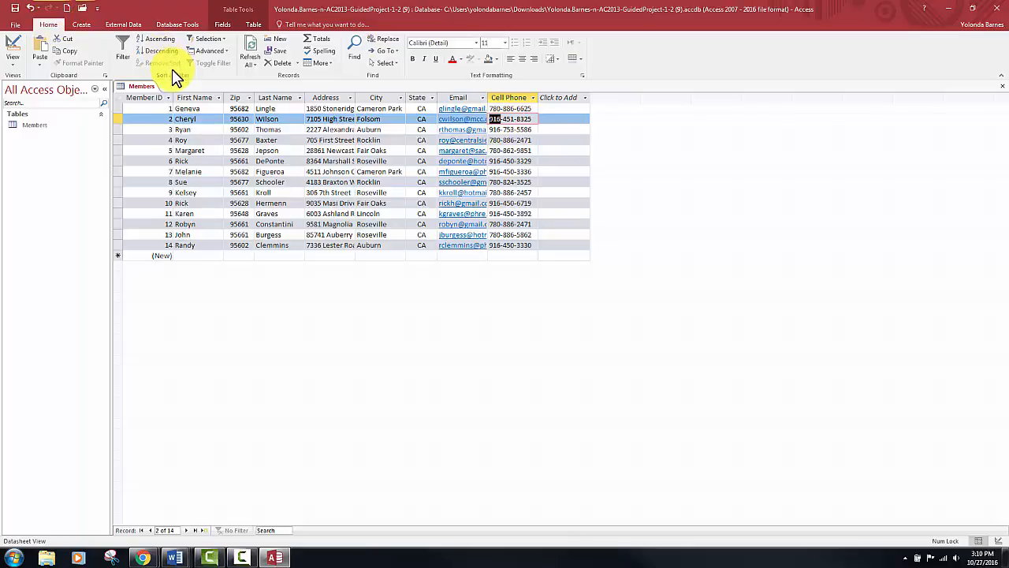
click(224, 39)
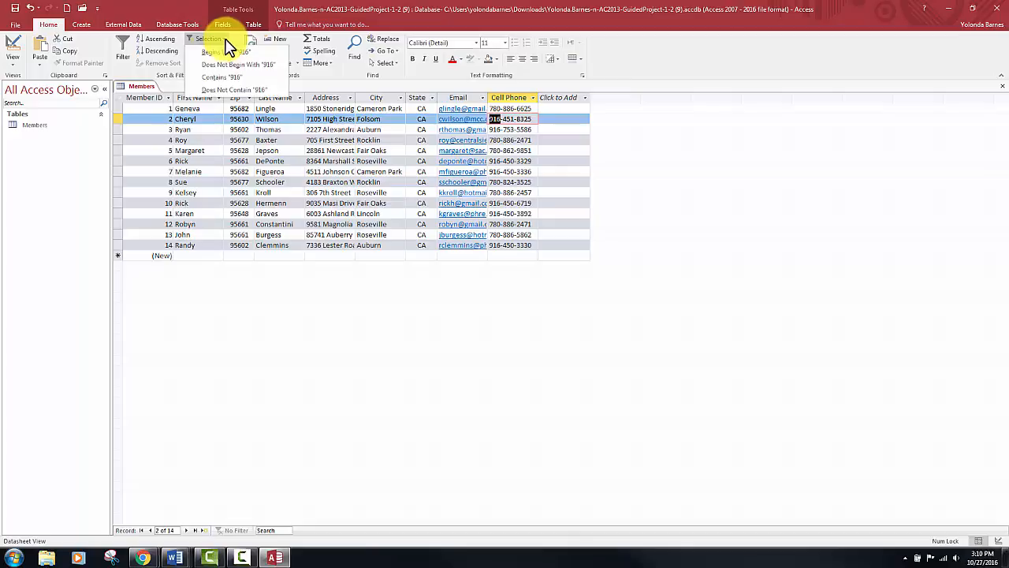
click(227, 52)
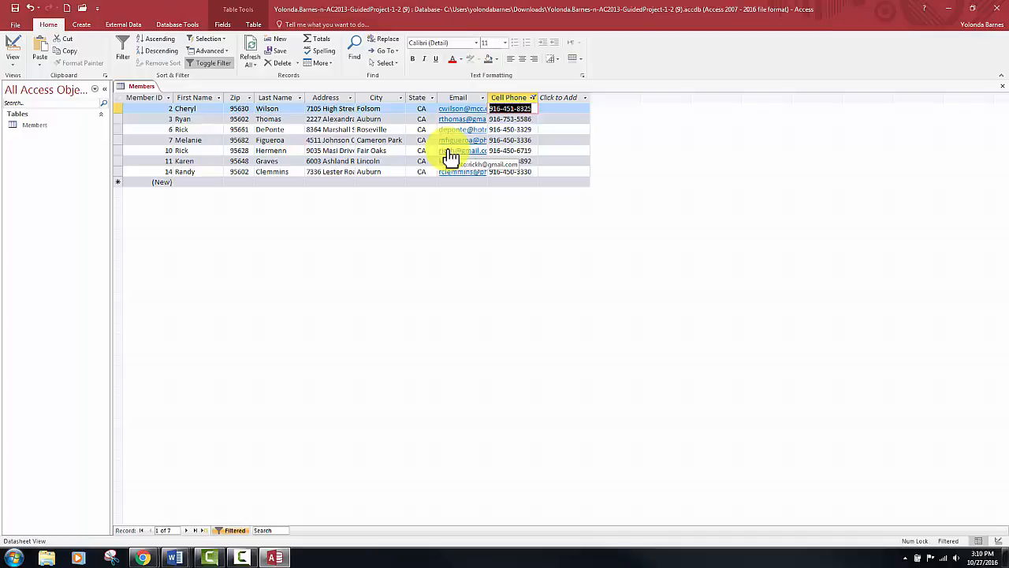
click(534, 97)
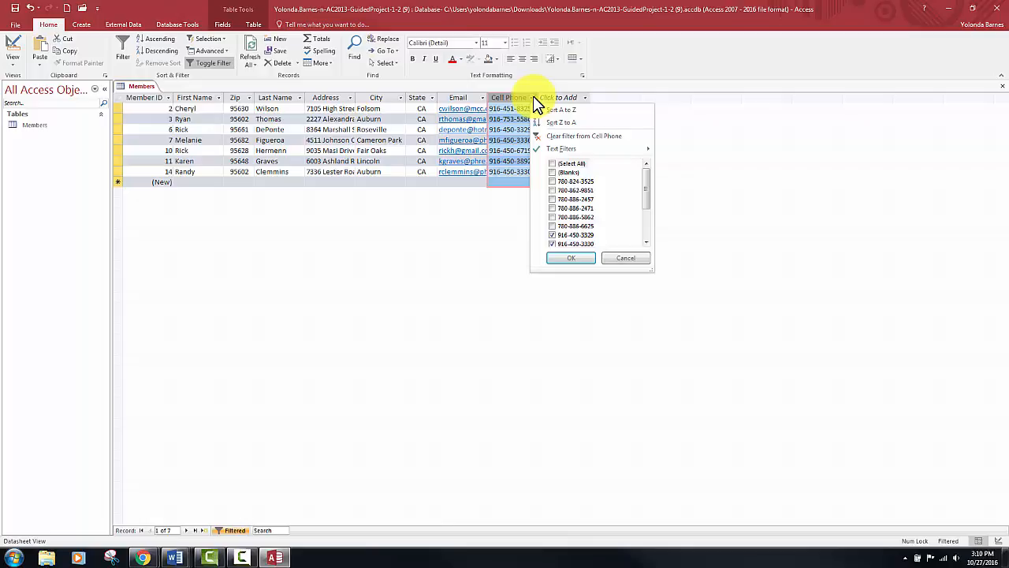
click(561, 136)
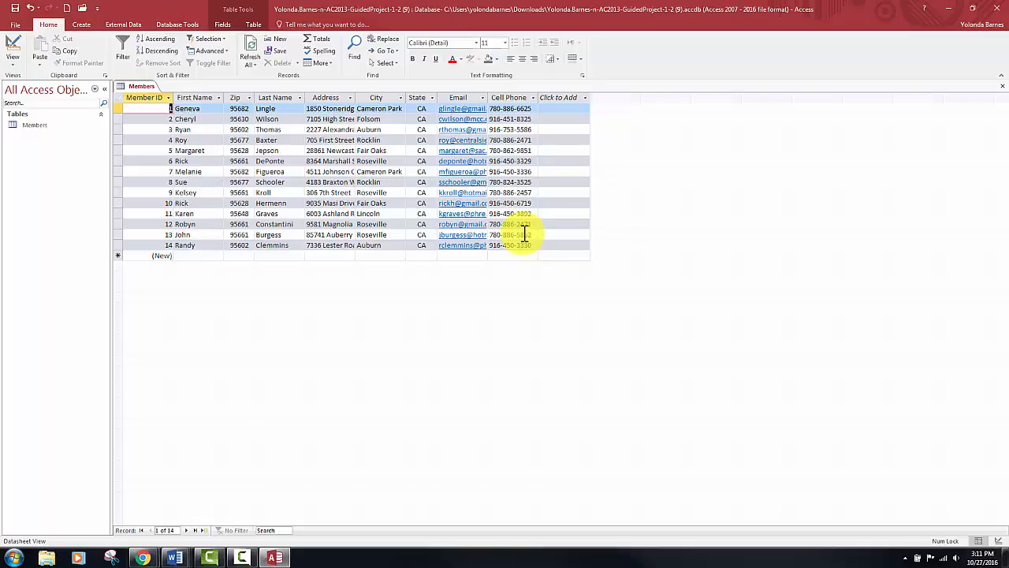
- Filter the records to members whose Email contains "gmail"
click(483, 99)
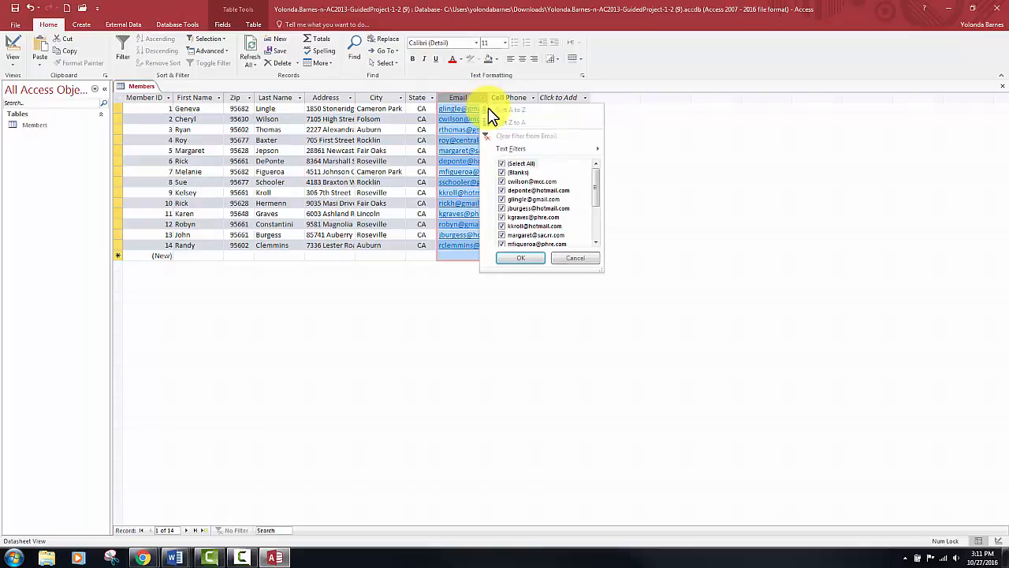
mouse_move(511, 152)
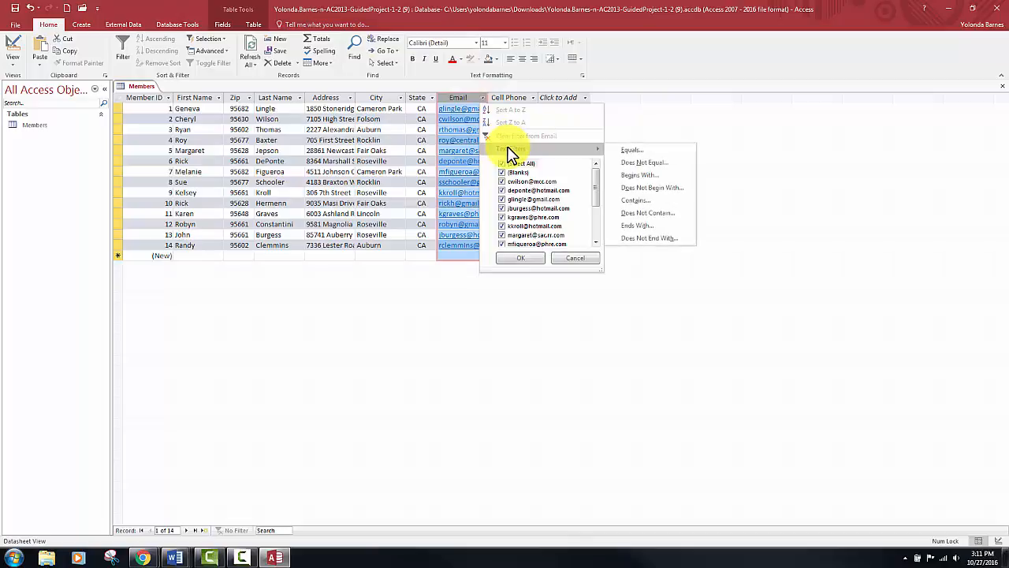
click(646, 202)
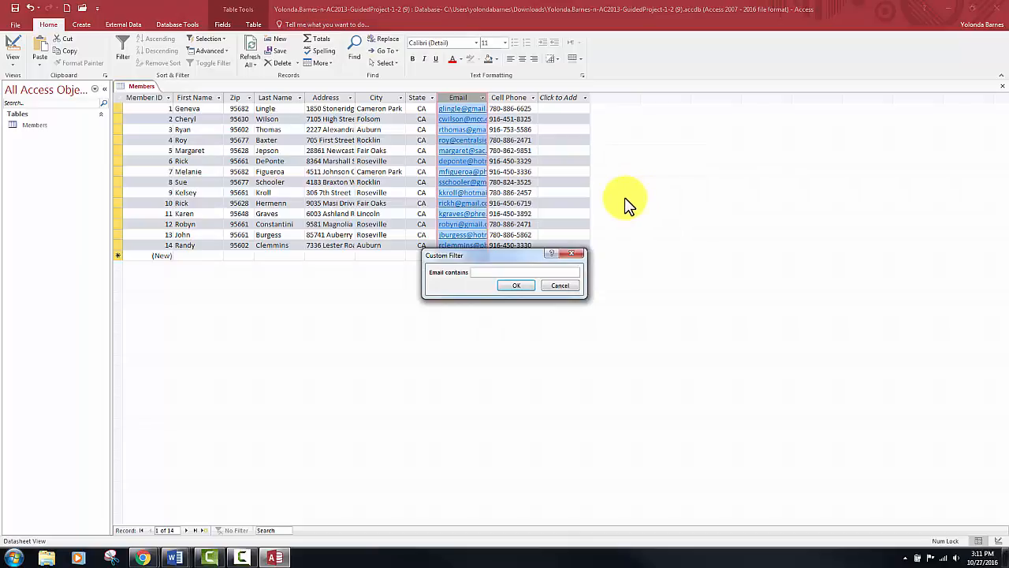
text(gmail)
click(516, 286)
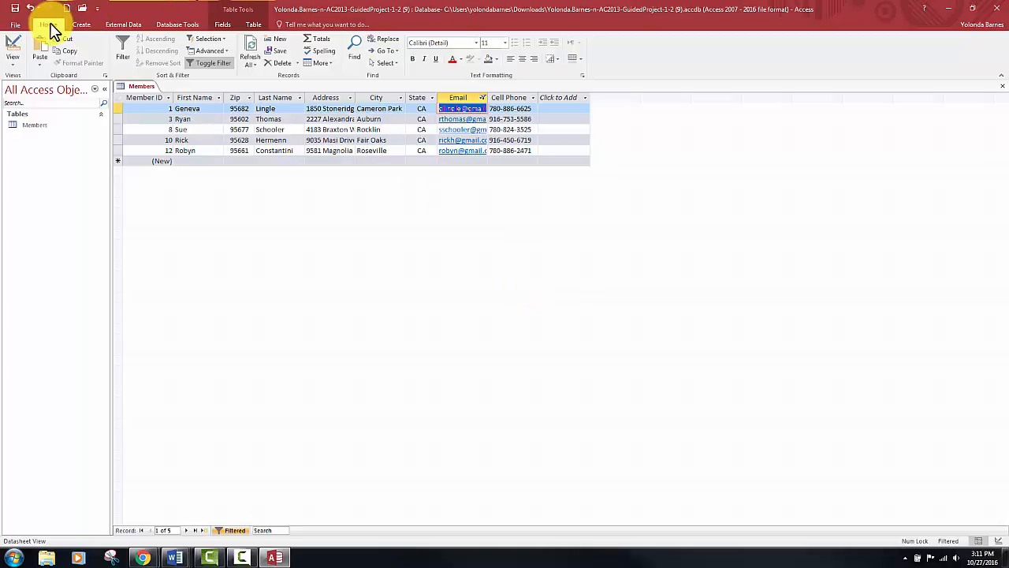
- Toggle the Email filter off and back on, and clear the filter from Email
click(210, 63)
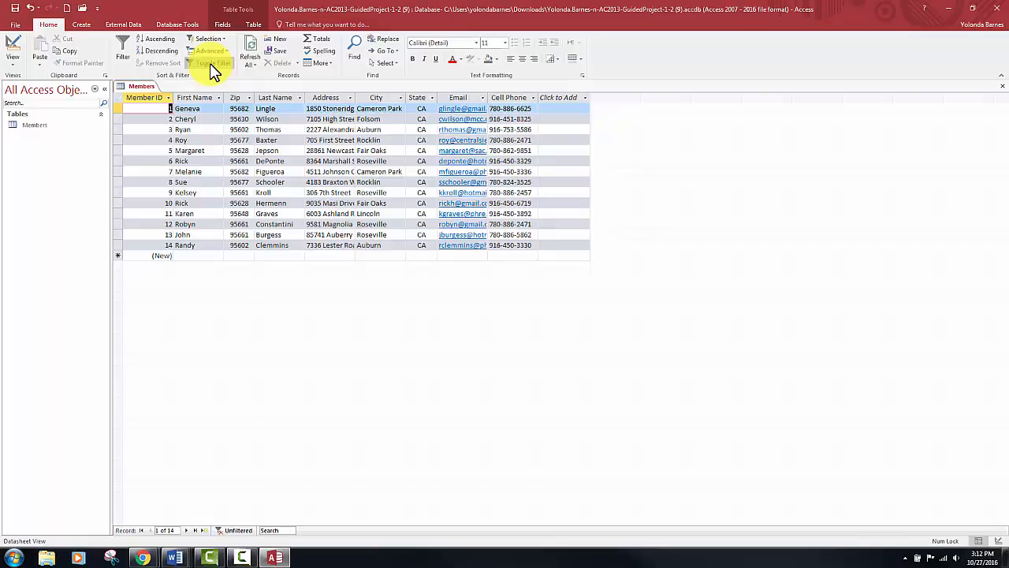
click(210, 63)
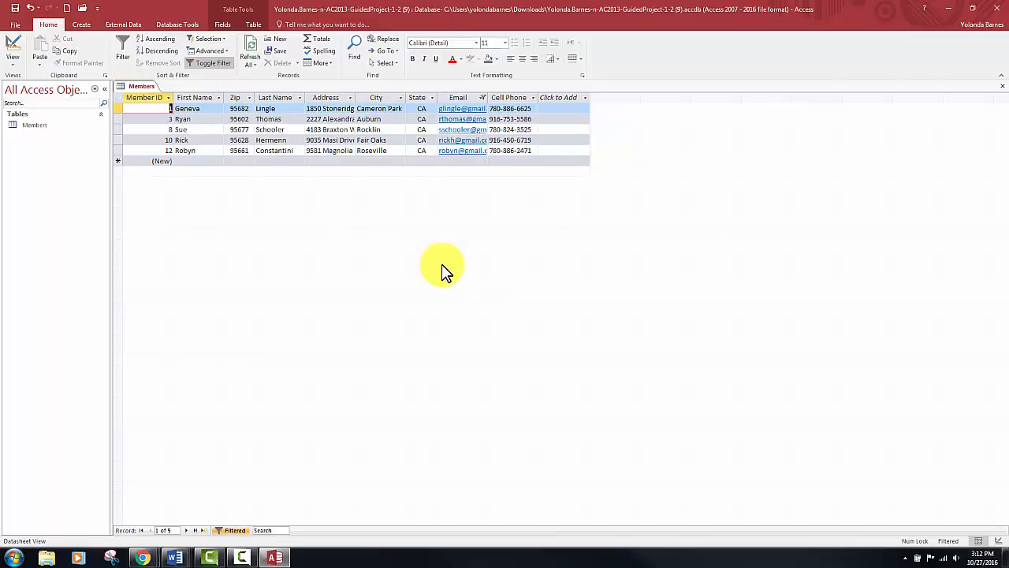
click(481, 97)
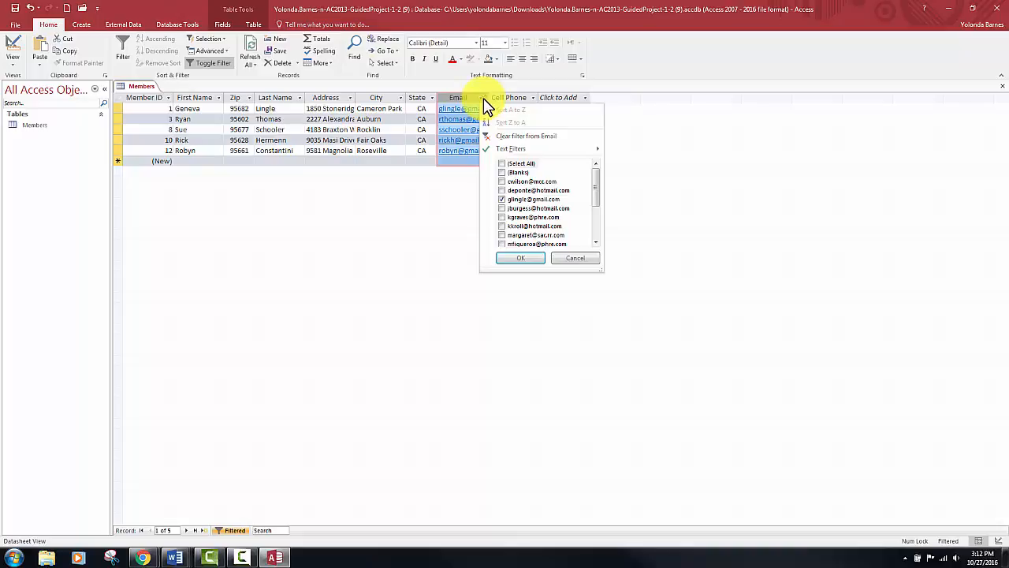
click(518, 144)
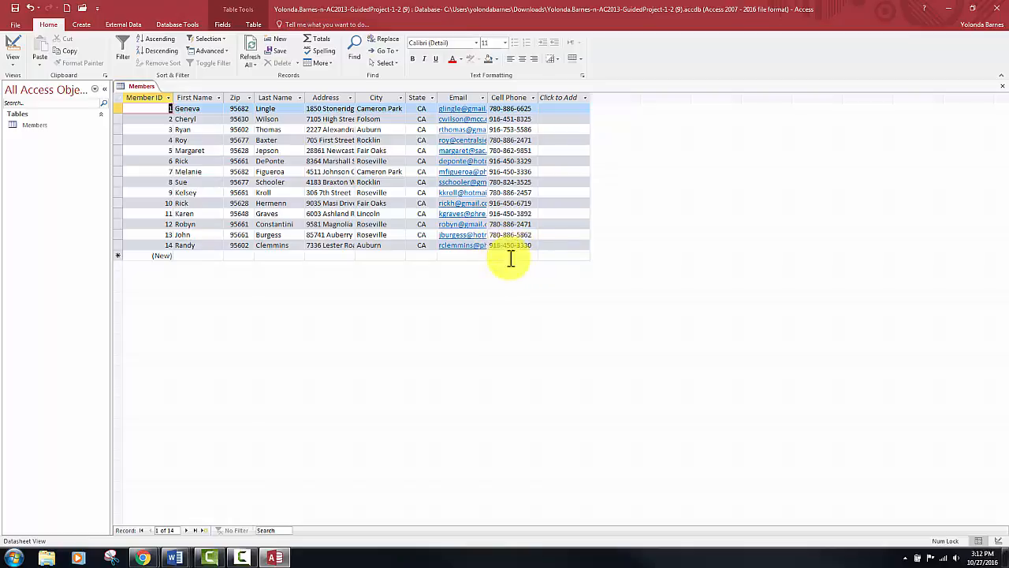
- Close the Members table without saving the changes to its design
click(1003, 86)
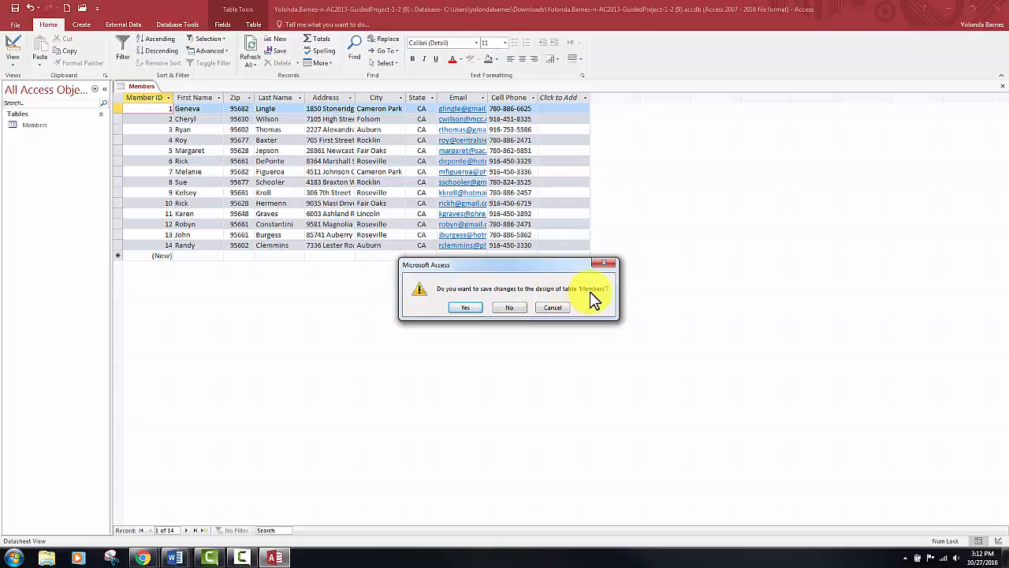
click(504, 309)
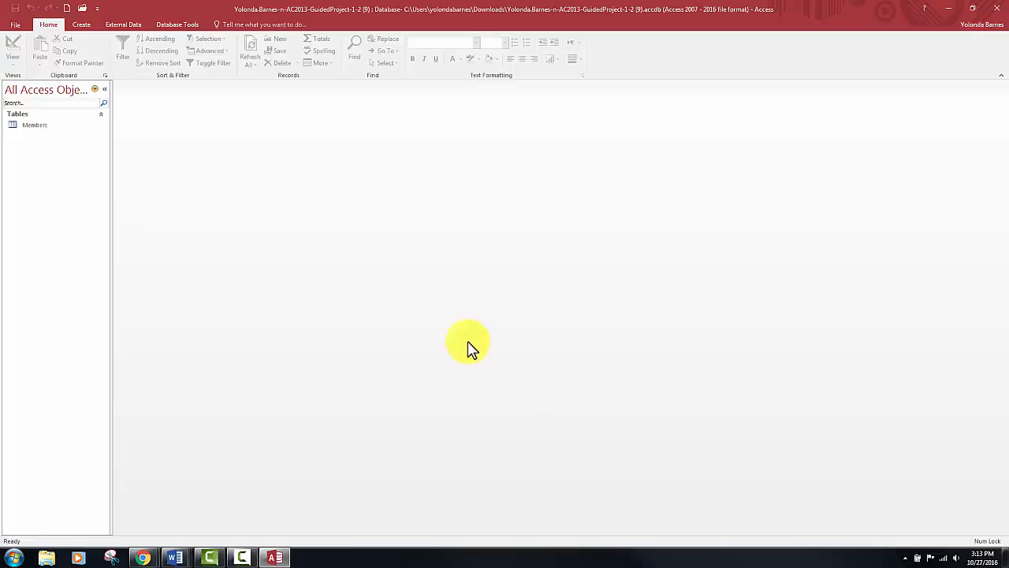
- Open the database properties for editing and set the title to "American River Members"
click(16, 26)
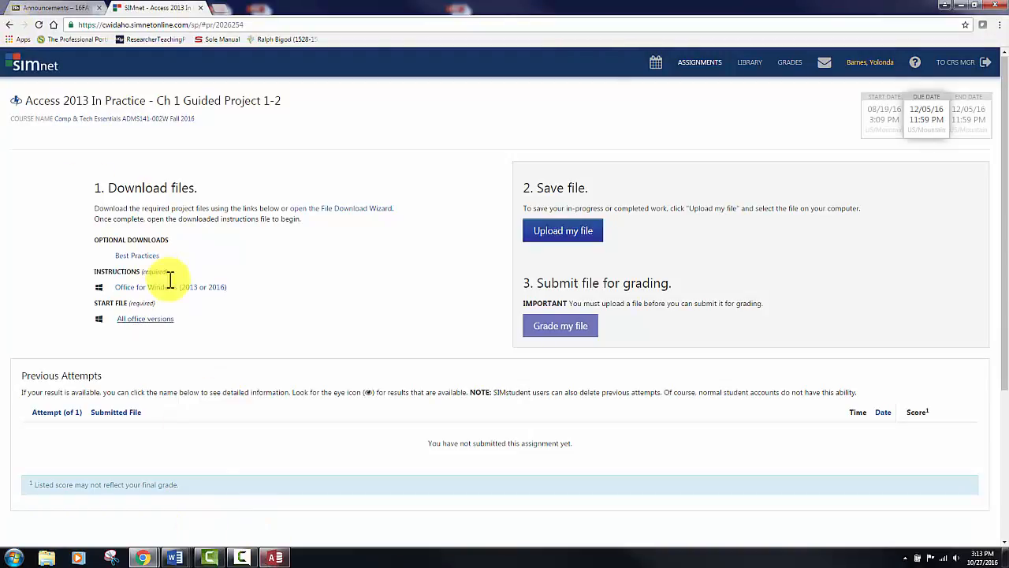
click(276, 558)
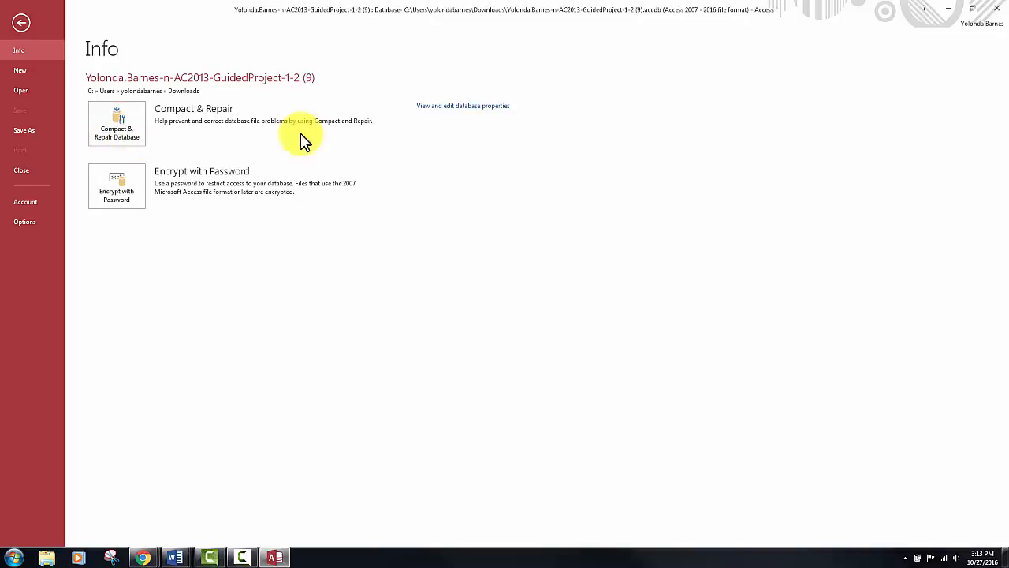
click(447, 110)
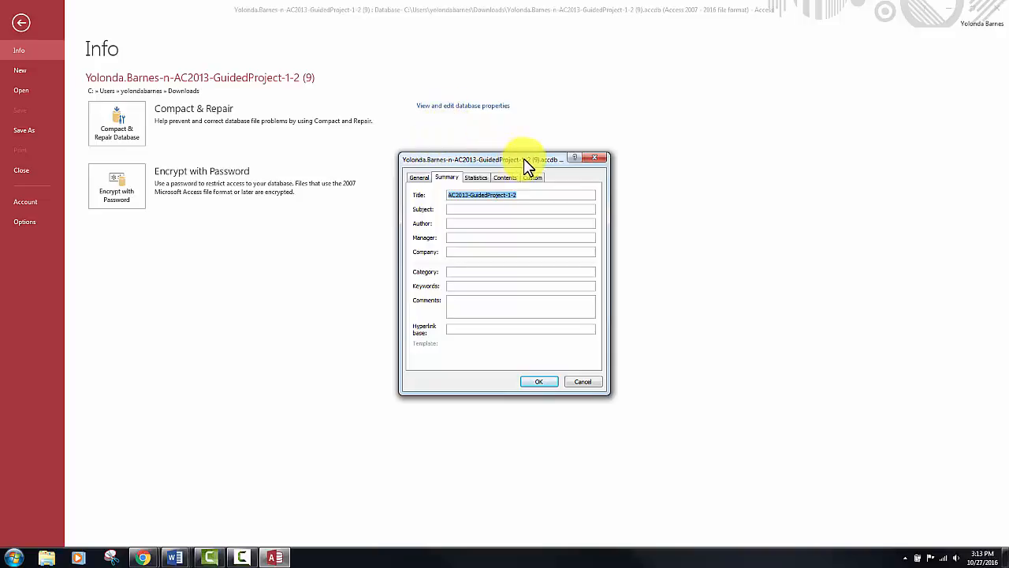
text(Am)
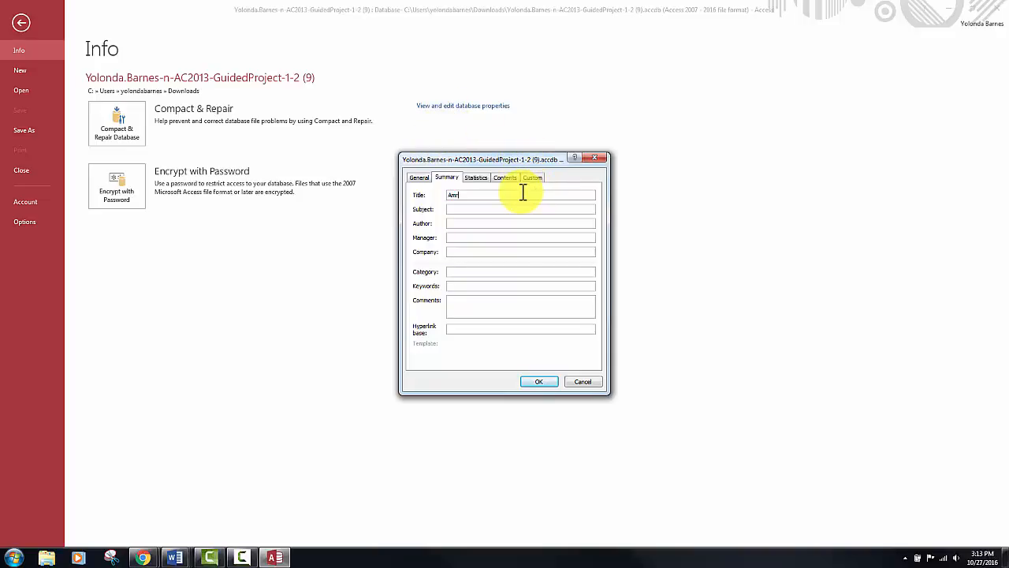
text(erican River Members)
- Enter the author's full name and the company ARCC in the database properties, and close Access
click(499, 224)
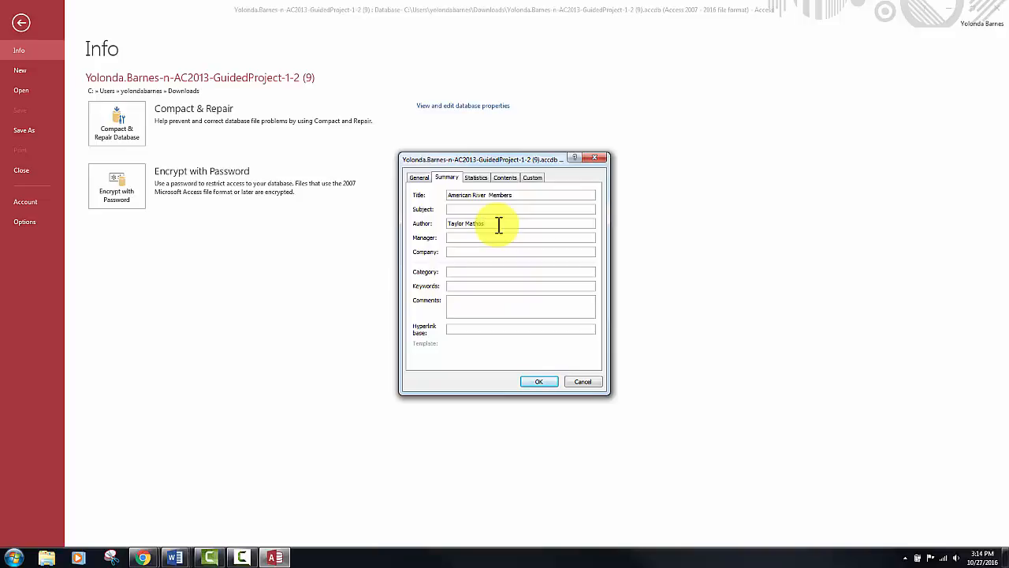
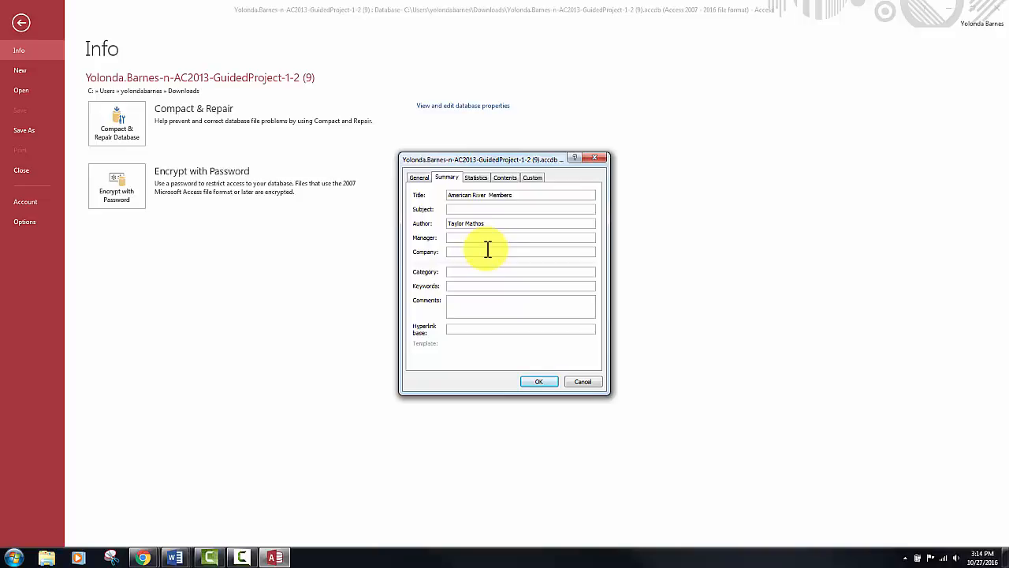
click(488, 249)
text(ARCC)
click(530, 383)
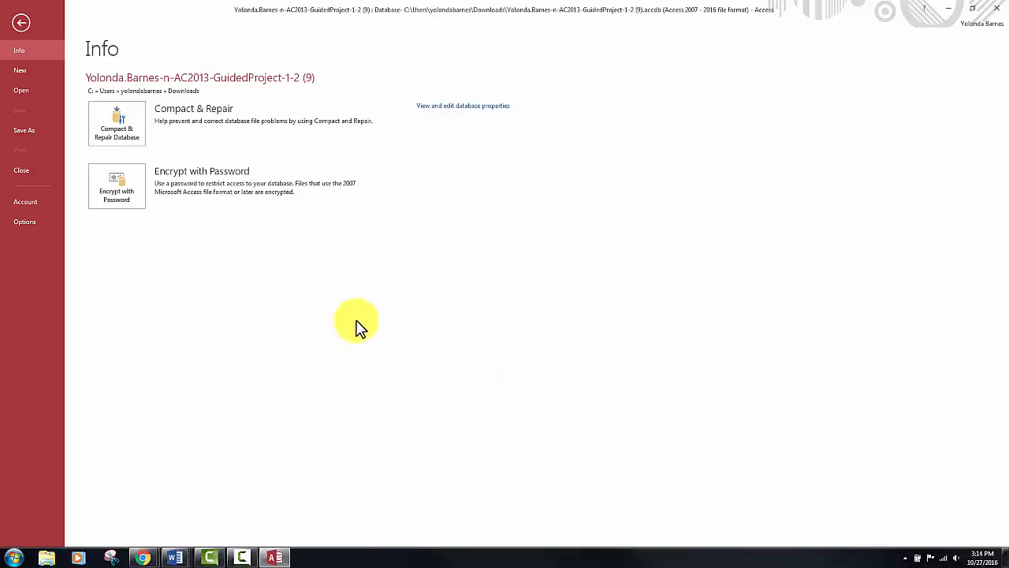
click(1001, 11)
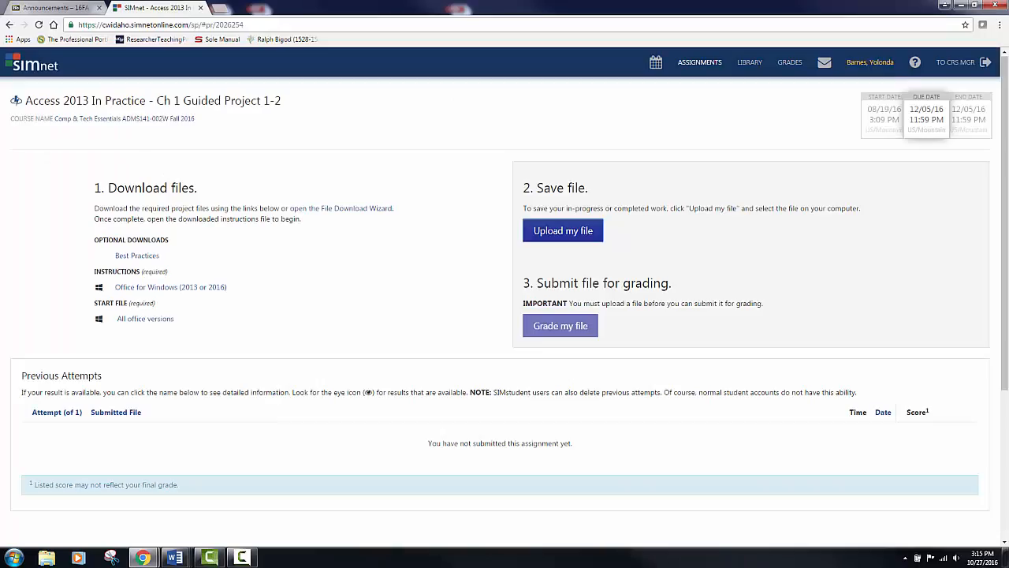
- Upload the AC2013-GuidedProject-1-2 database from the Homework folder to SIMnet without submitting it for grading
click(548, 231)
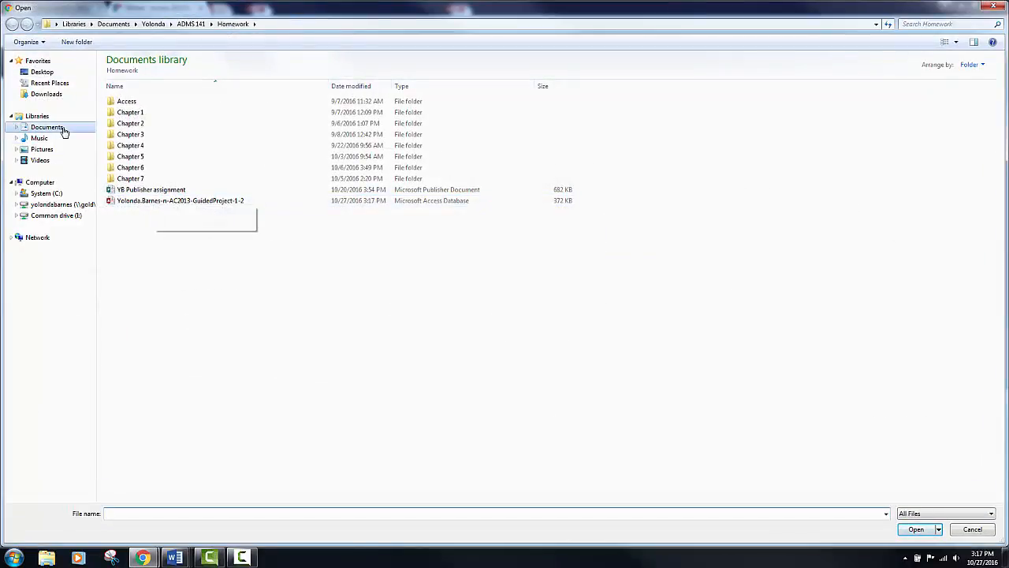
double_click(152, 207)
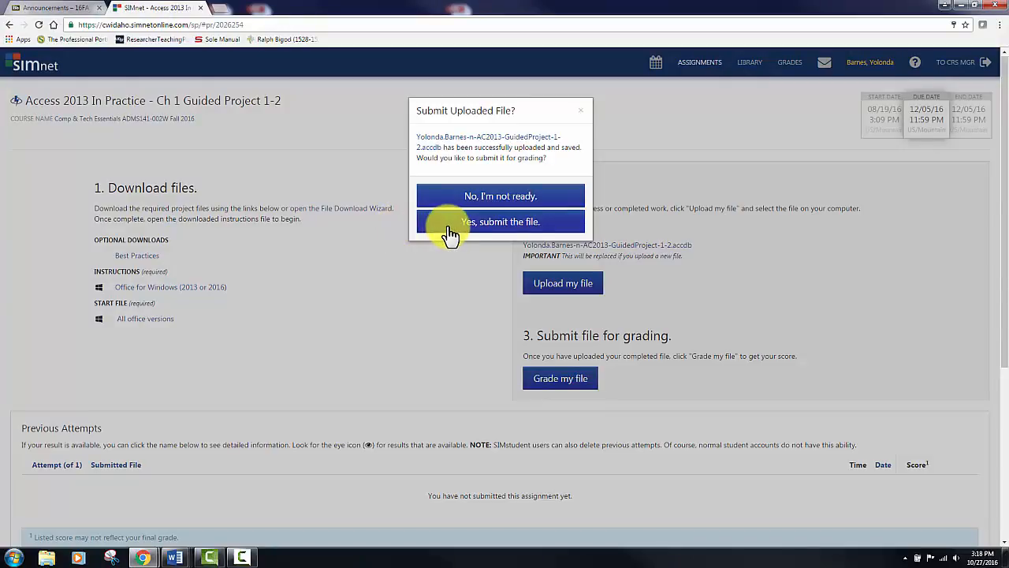
click(580, 112)
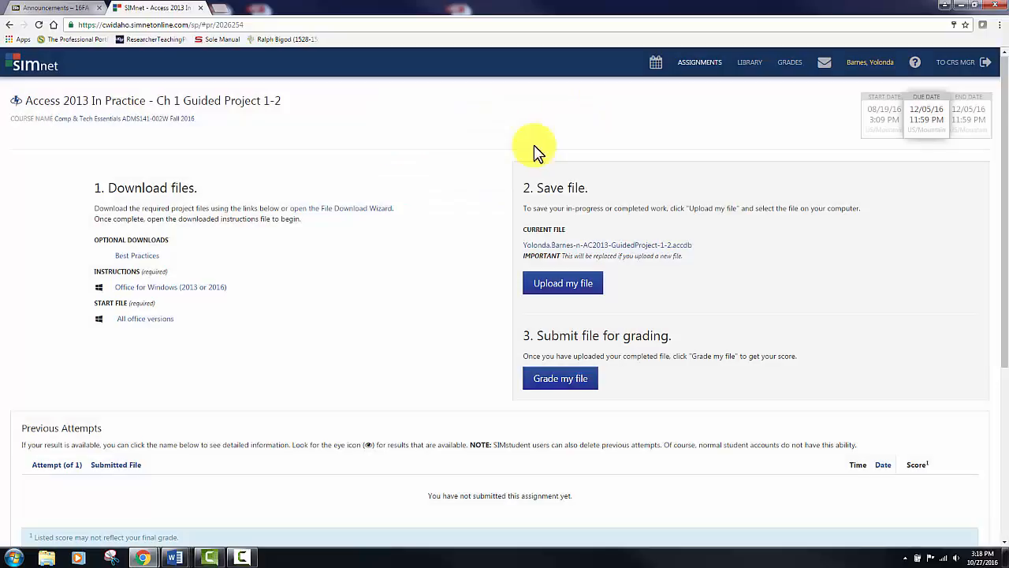
- Open the Homework copy of AC2013-GuidedProject-1-2 in Access, start saving it as an Access Database, and cancel and close Access
click(17, 558)
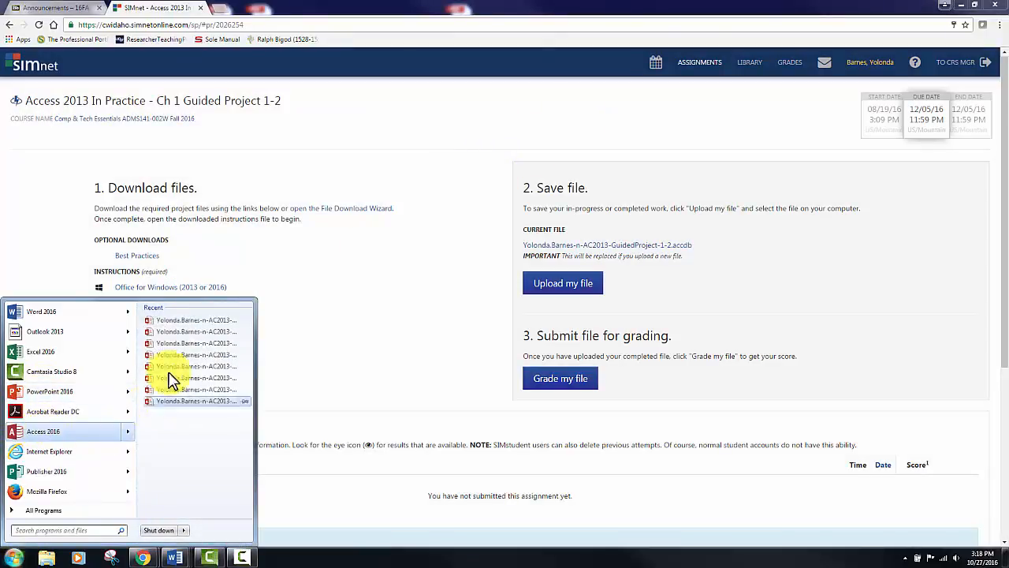
click(82, 432)
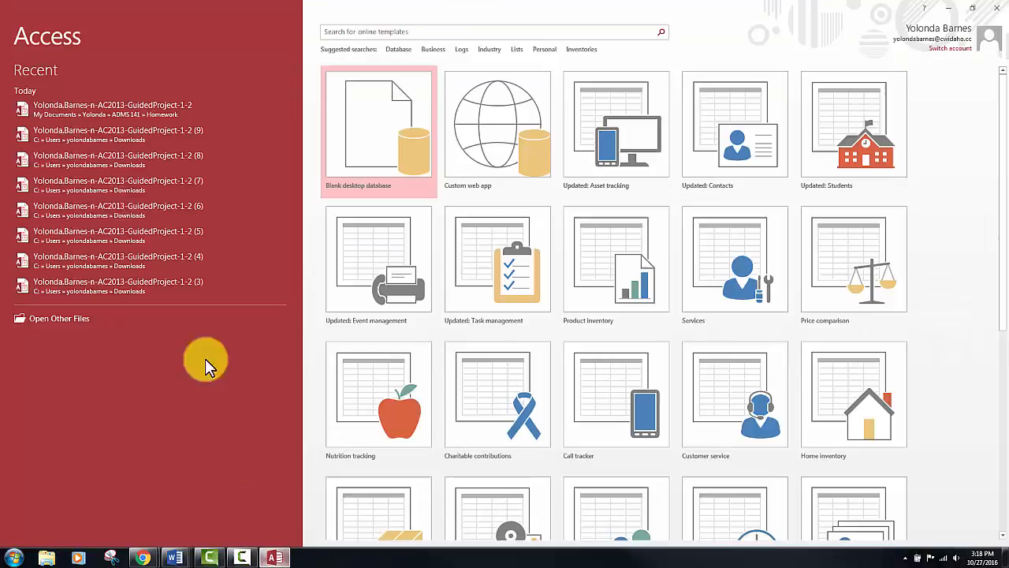
click(58, 106)
click(22, 27)
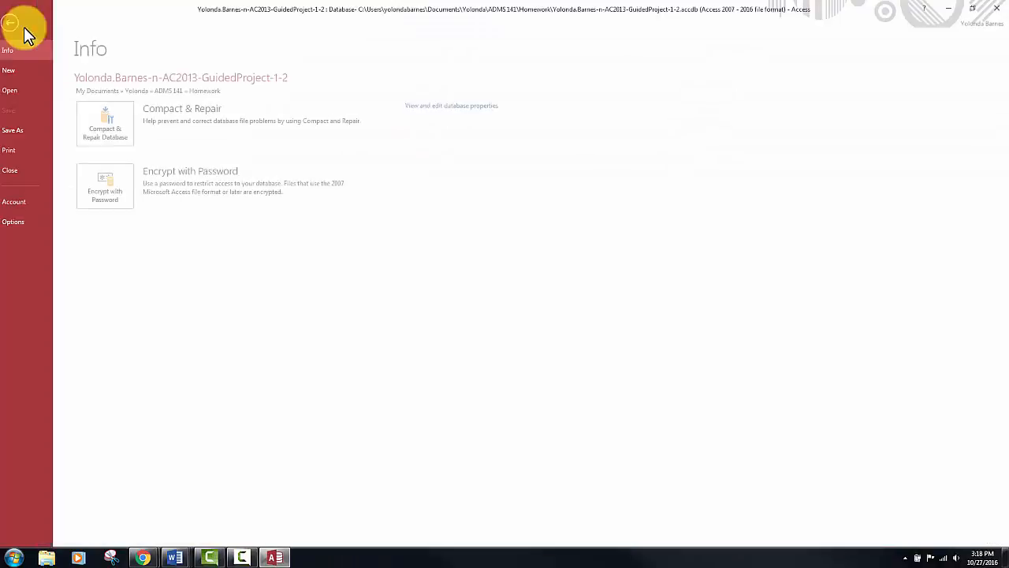
click(46, 132)
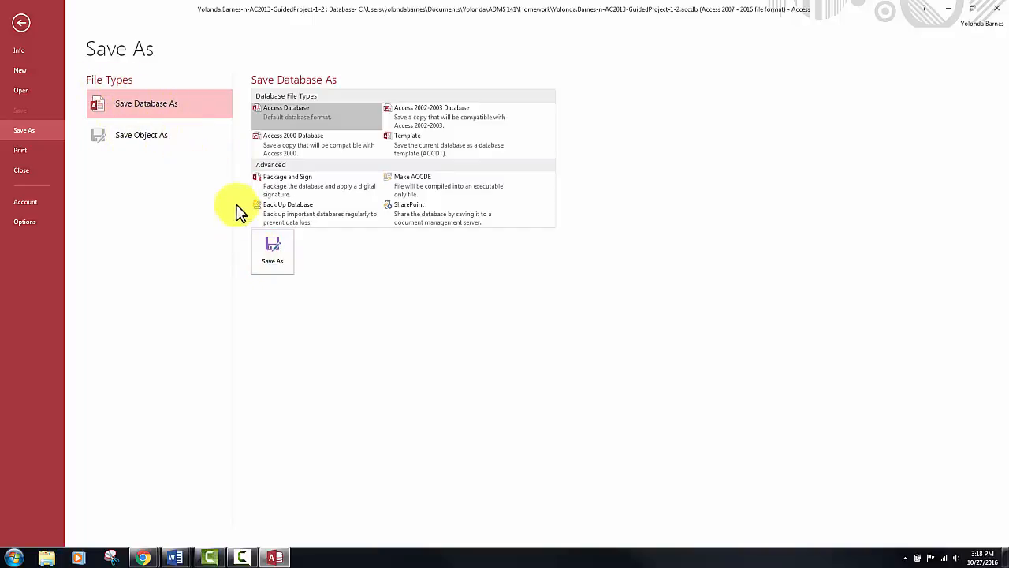
click(270, 250)
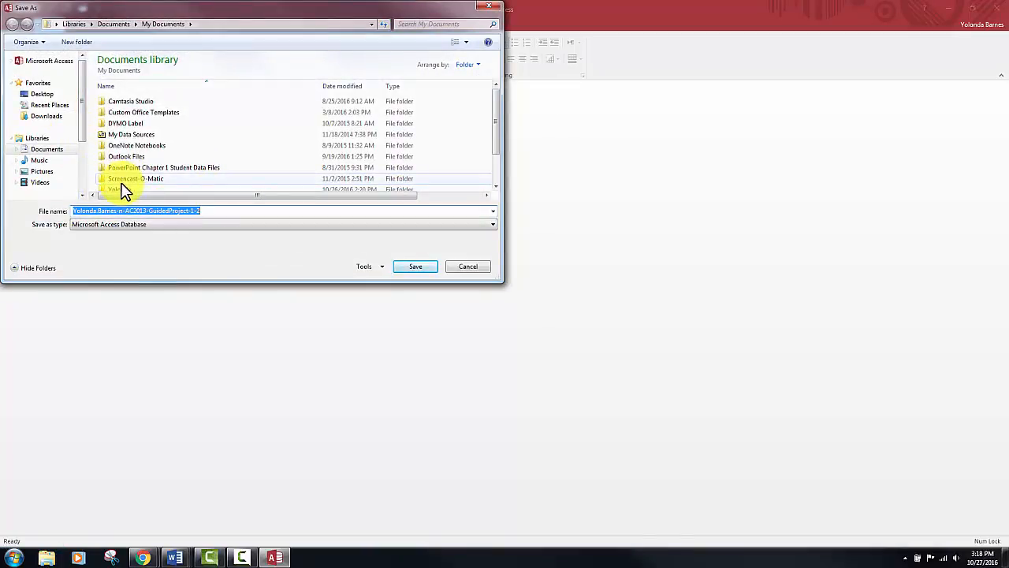
click(489, 7)
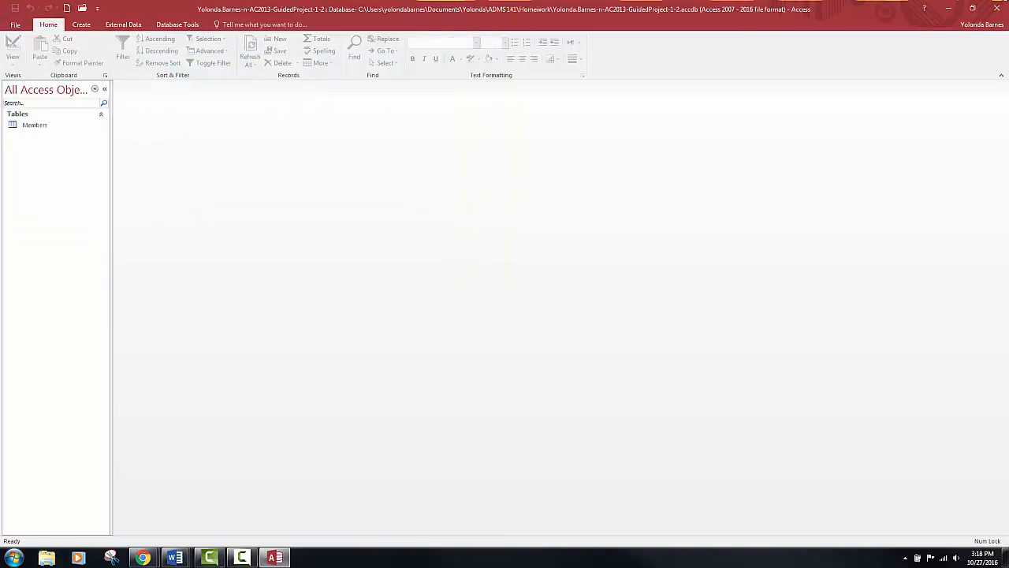
click(995, 8)
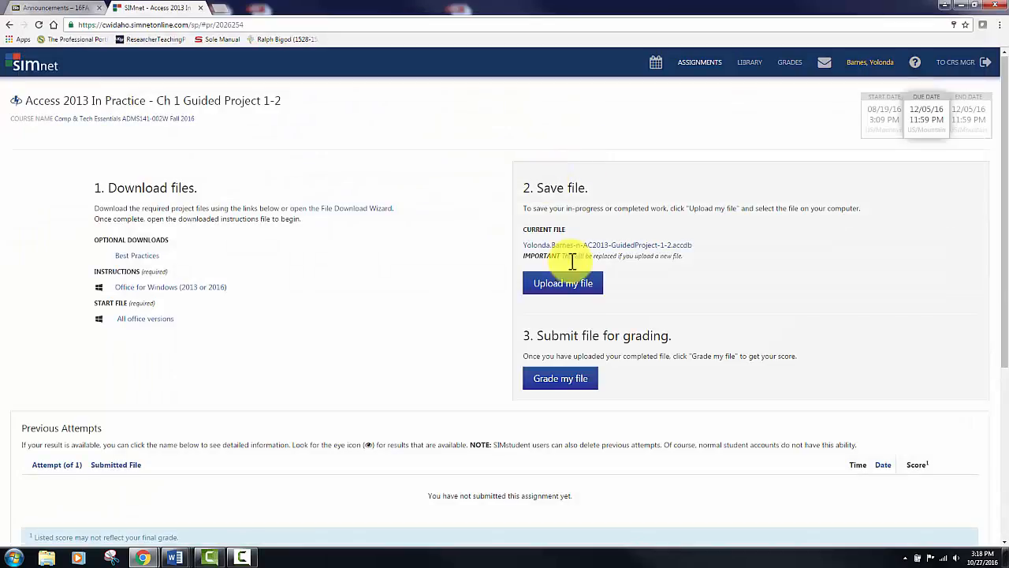
- Upload the AC2013-GuidedProject-1-2 database from the Homework folder to SIMnet and submit it for grading
click(576, 285)
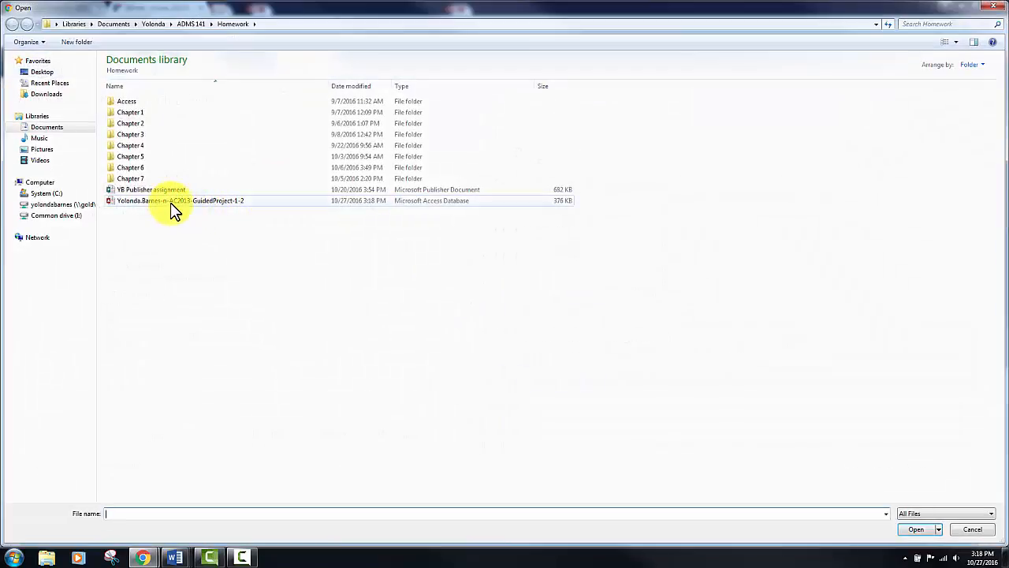
click(172, 202)
click(915, 529)
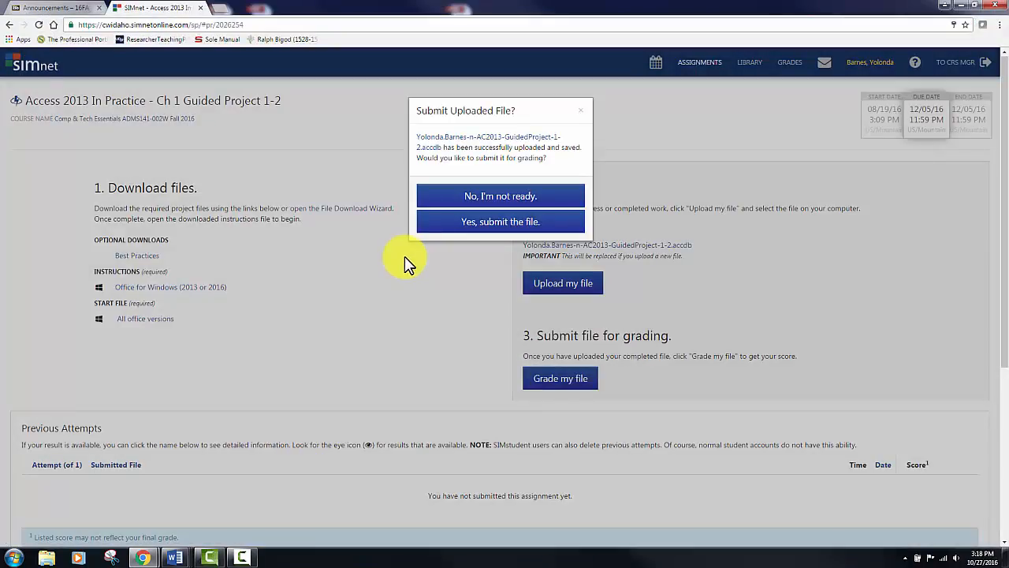
click(466, 222)
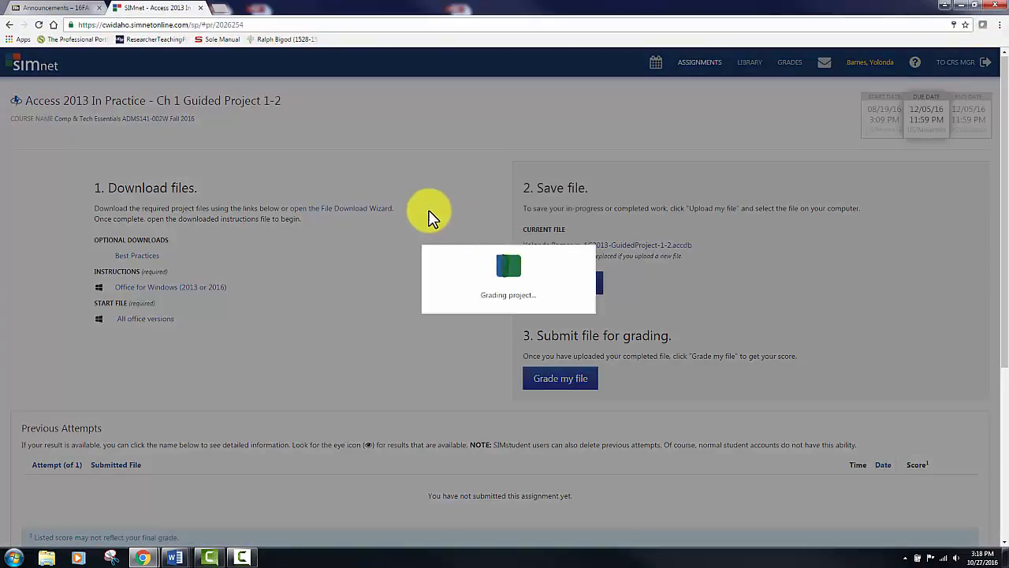